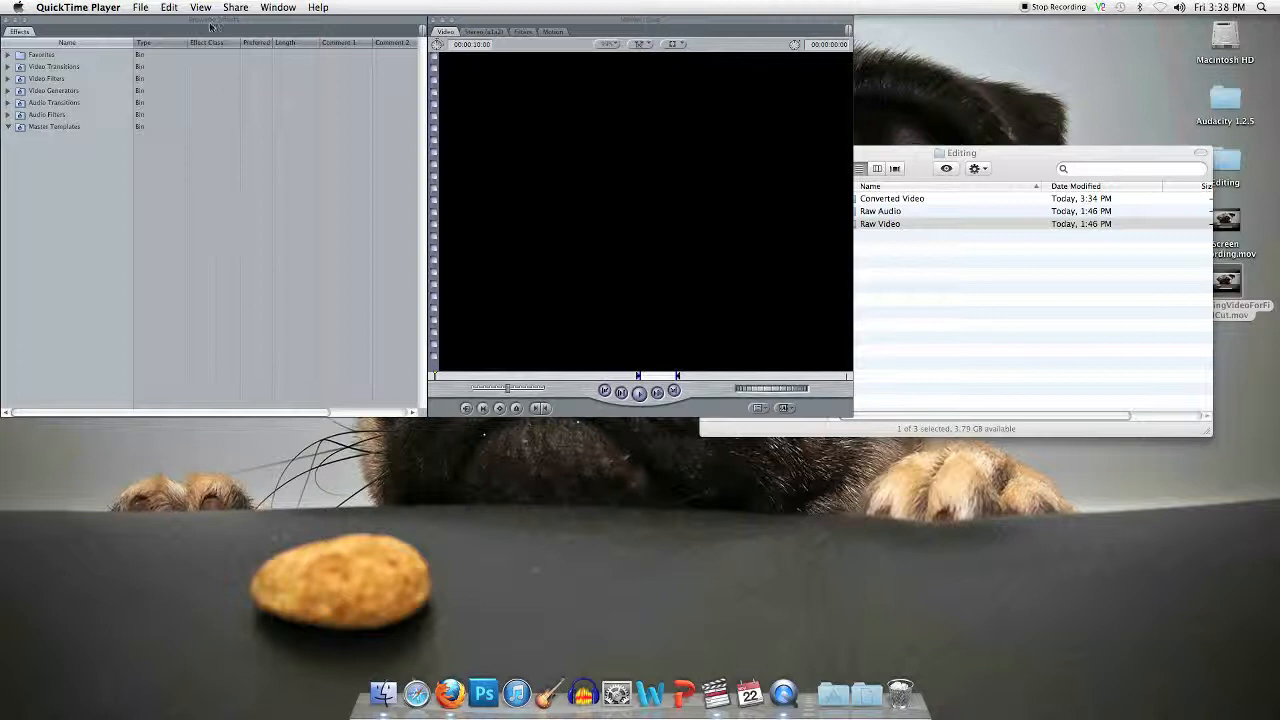
Step: Switch to Final Cut Pro and create a new project
left_click(156, 28)
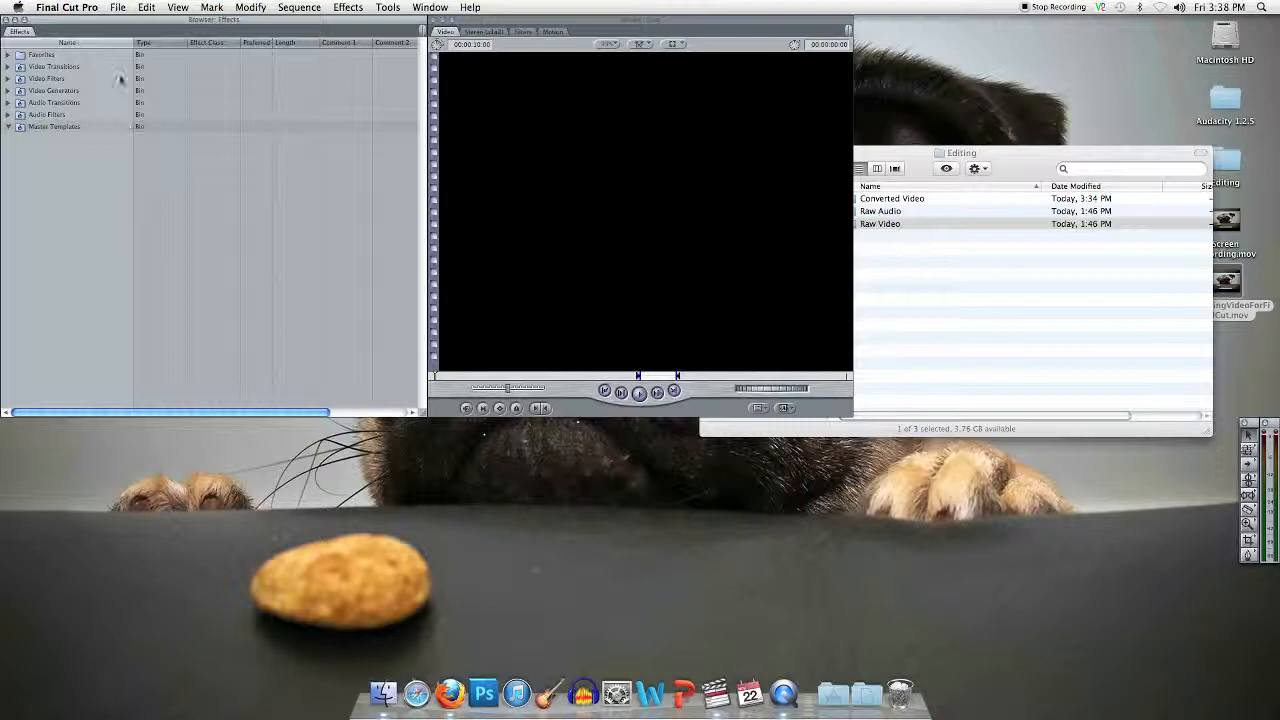
left_click(118, 9)
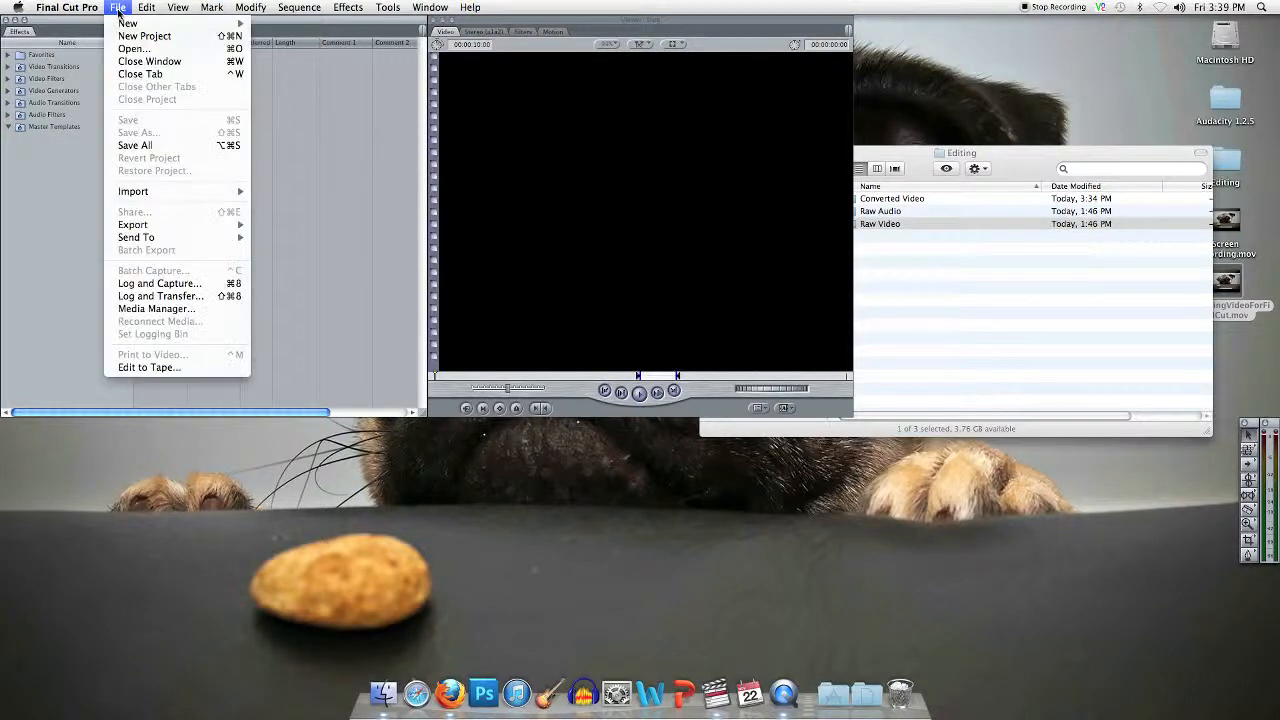
left_click(144, 36)
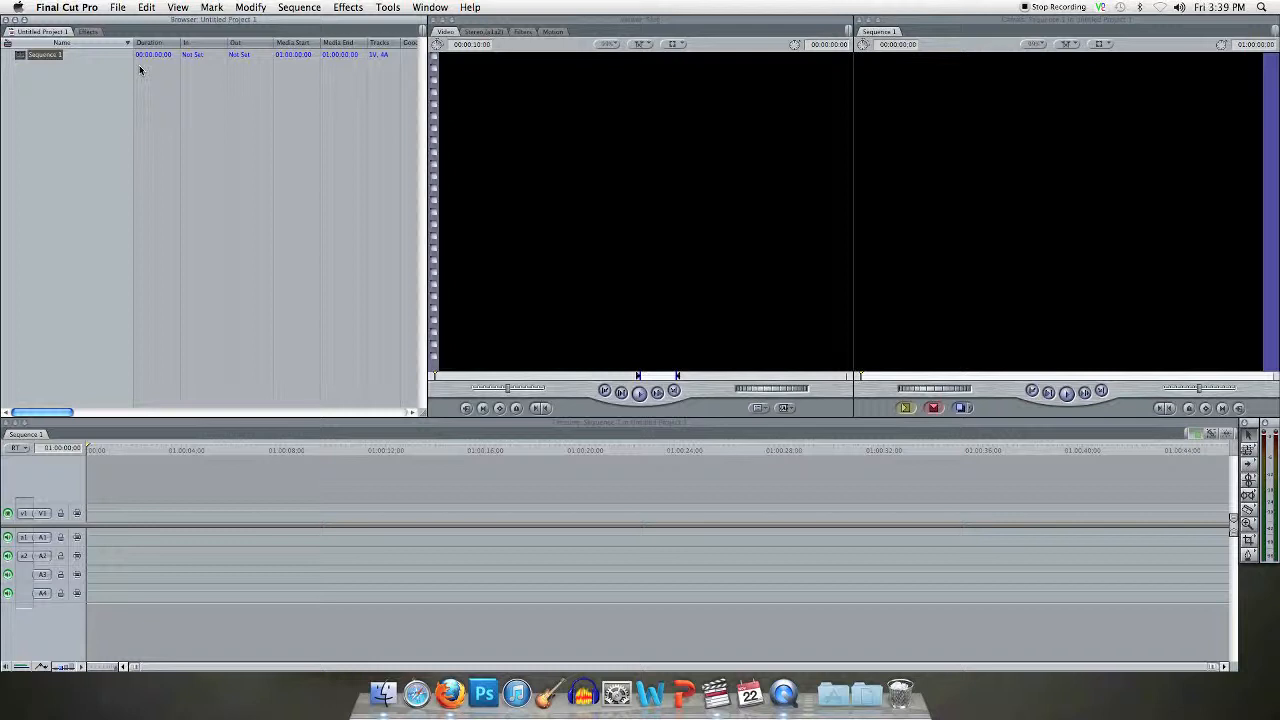
Step: Save the project as "Editing Practice" in the Editing folder on the Desktop
left_click(119, 8)
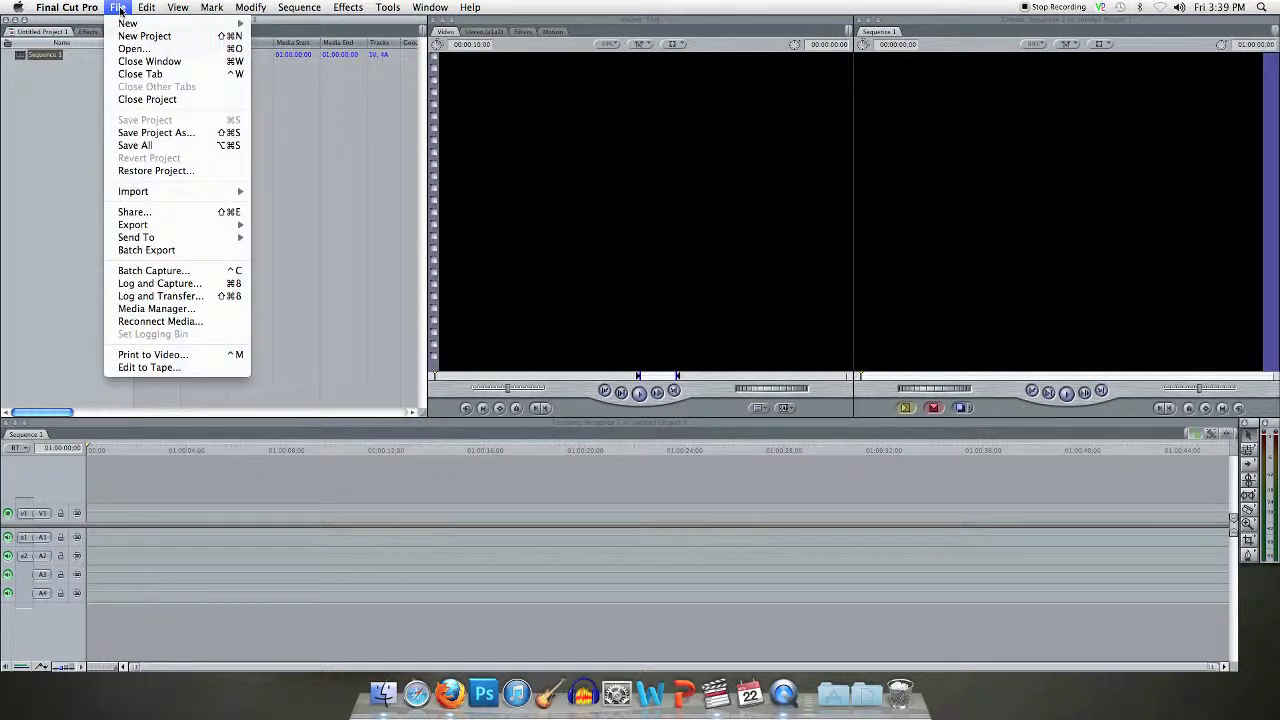
left_click(167, 131)
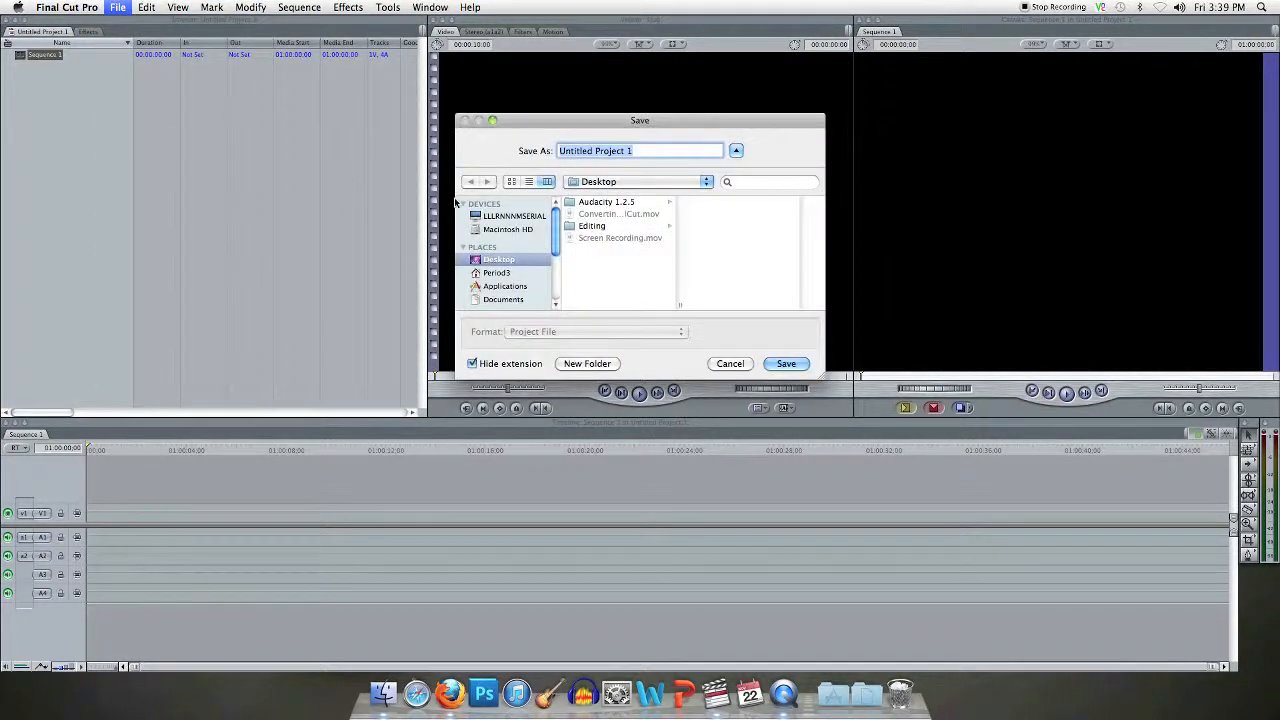
left_click(617, 229)
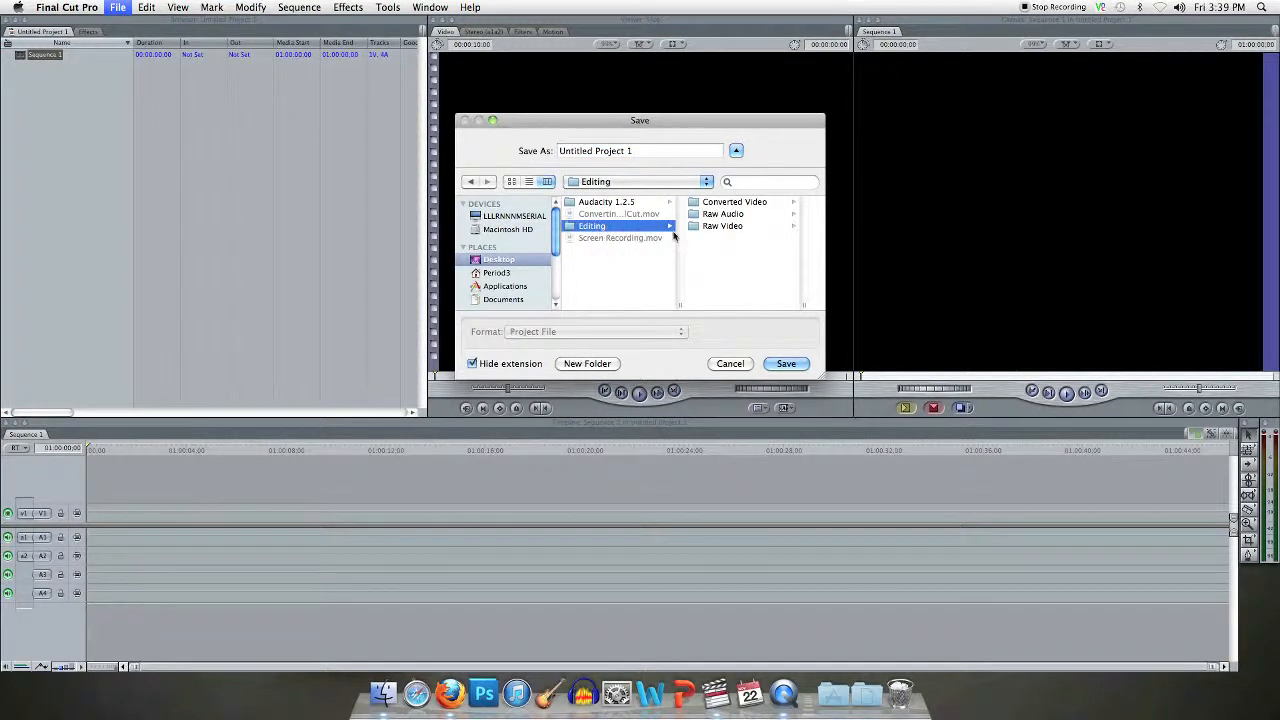
left_click(647, 150)
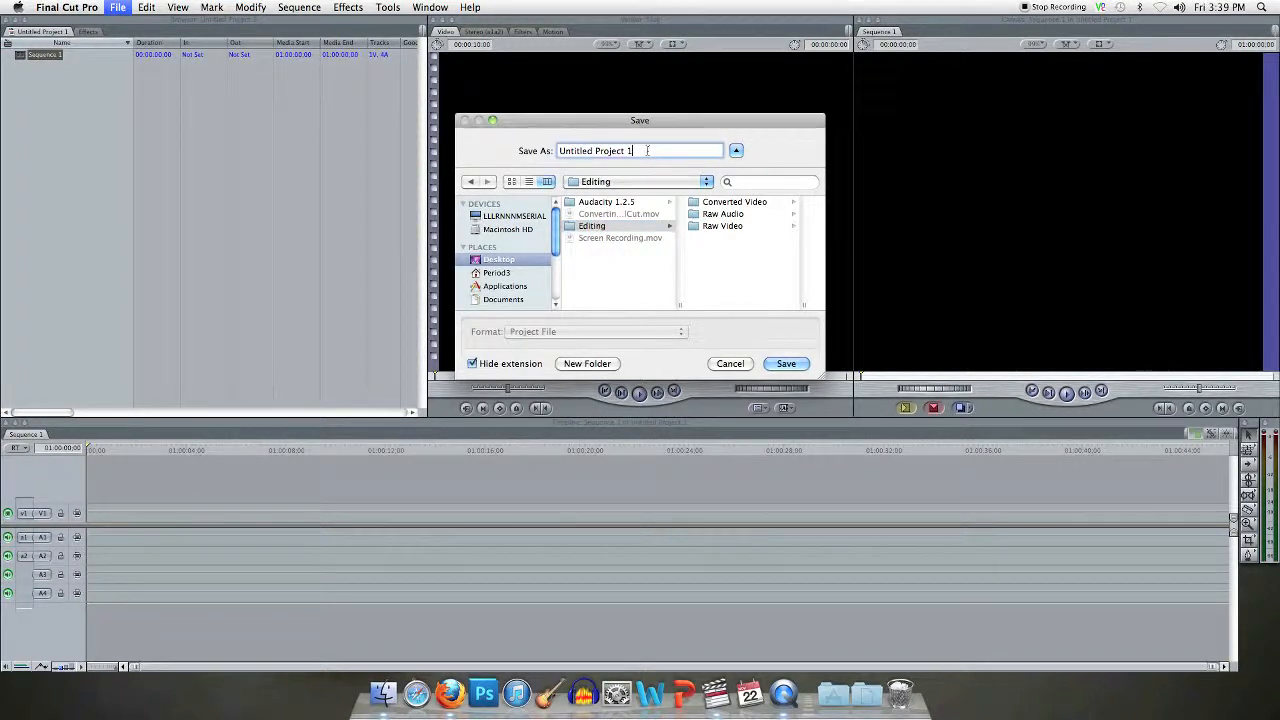
left_click_drag(647, 150, 548, 148)
type("Editing Practice")
left_click(794, 364)
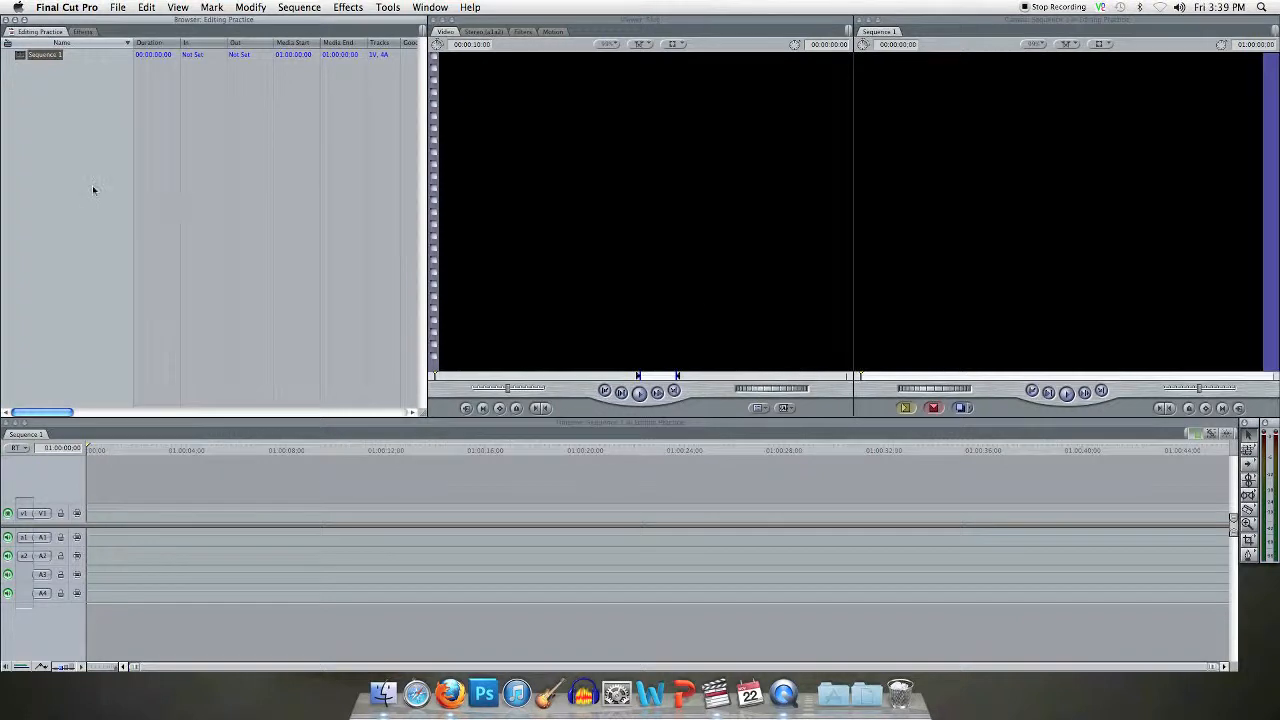
Step: Rename the project's existing sequence as "Editing Practice"
left_click(43, 54)
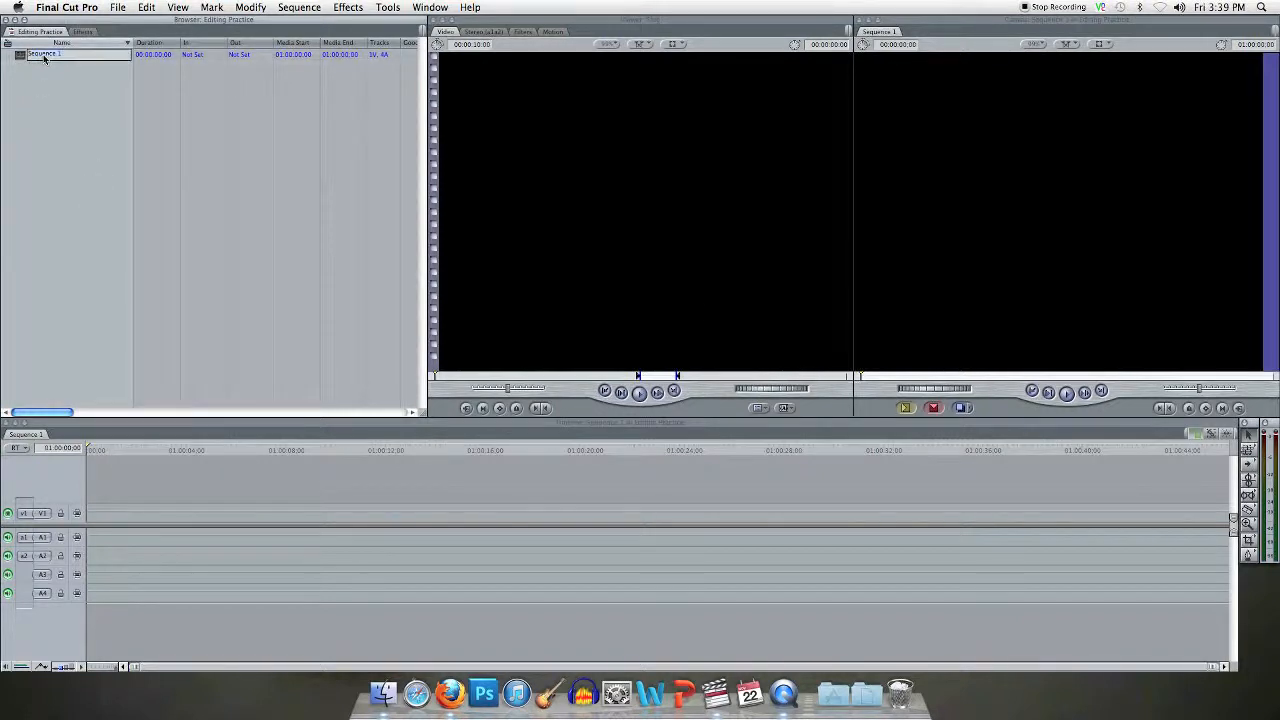
type("Editing Practice")
left_click(46, 105)
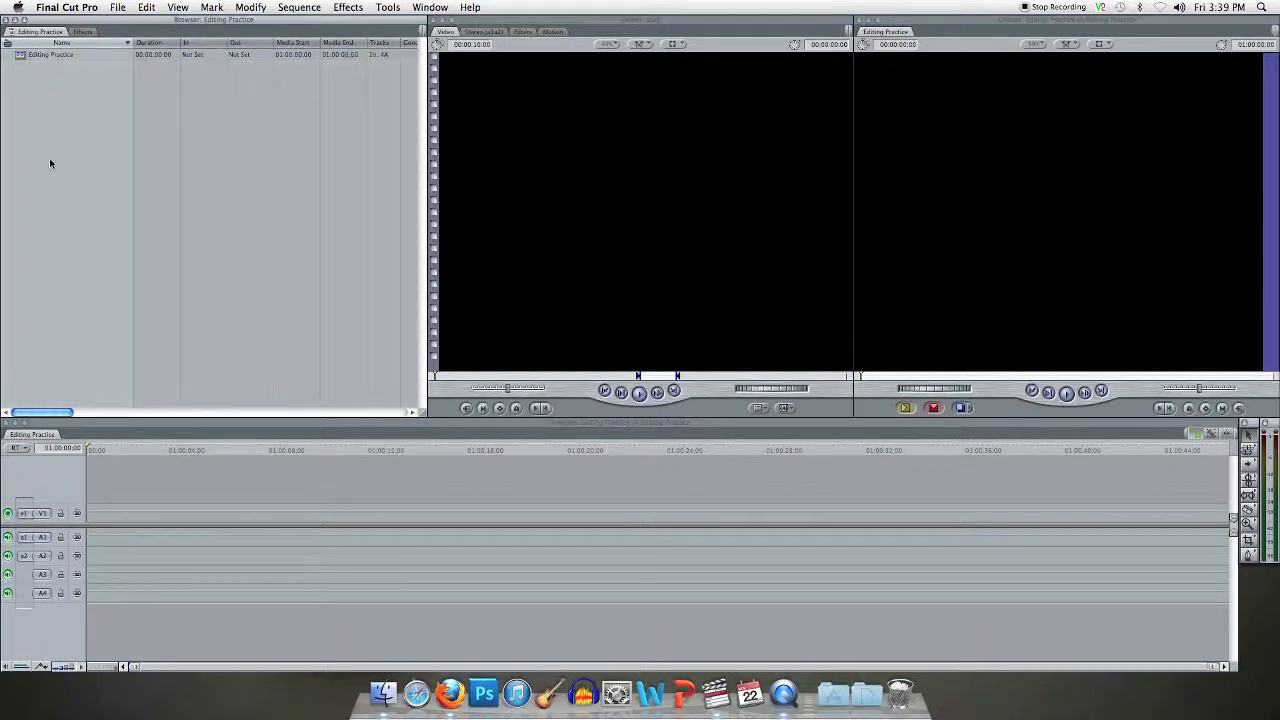
Step: Add a second sequence to the project and cut it out again
left_click(122, 12)
mouse_move(130, 23)
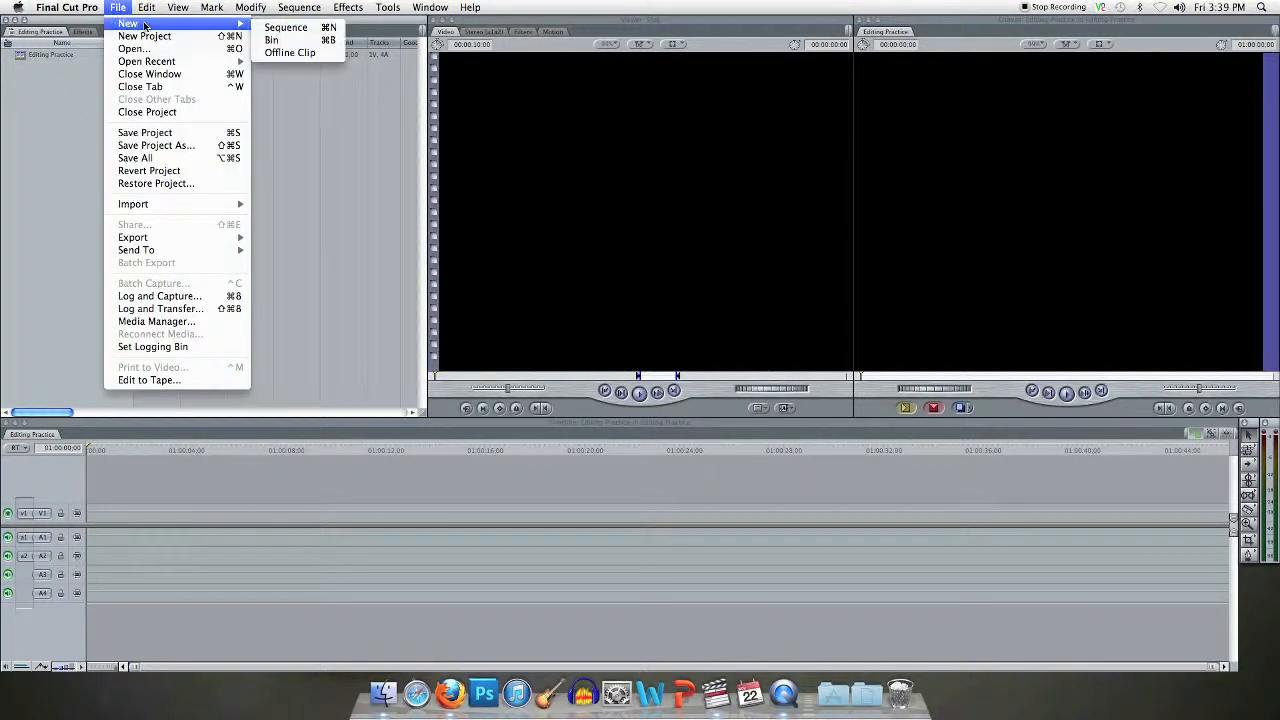
left_click(293, 31)
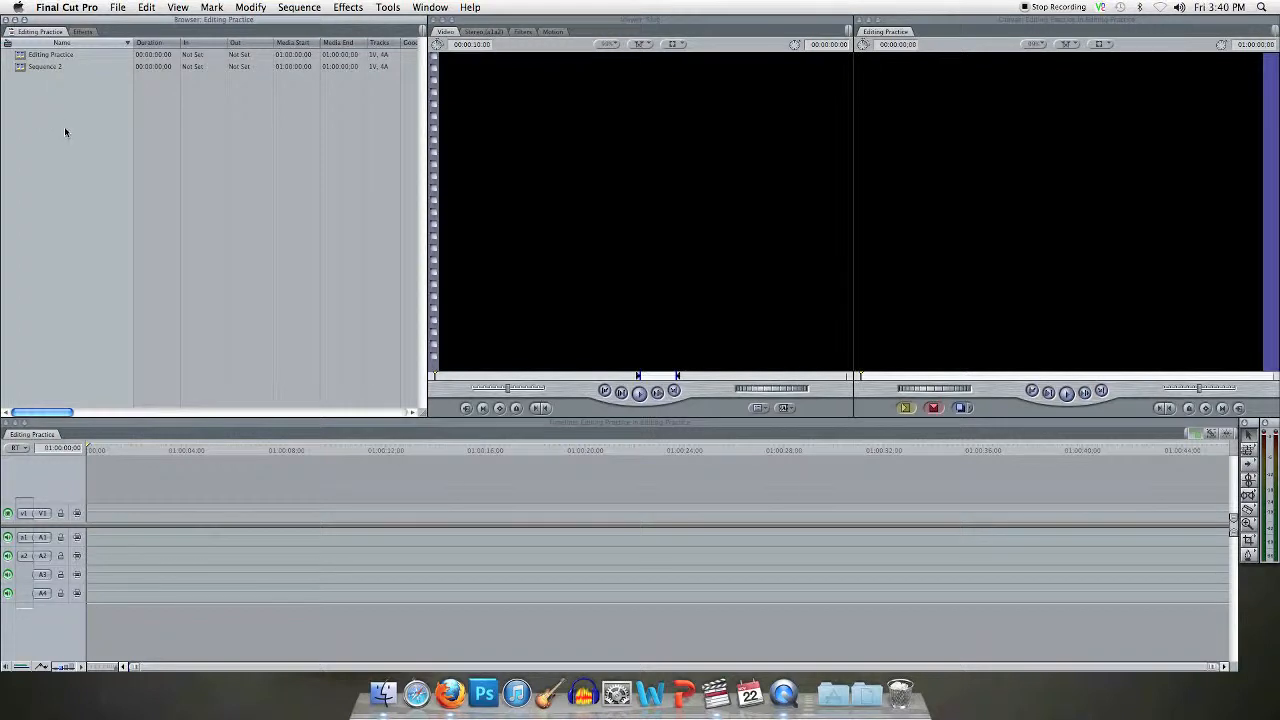
left_click(22, 68)
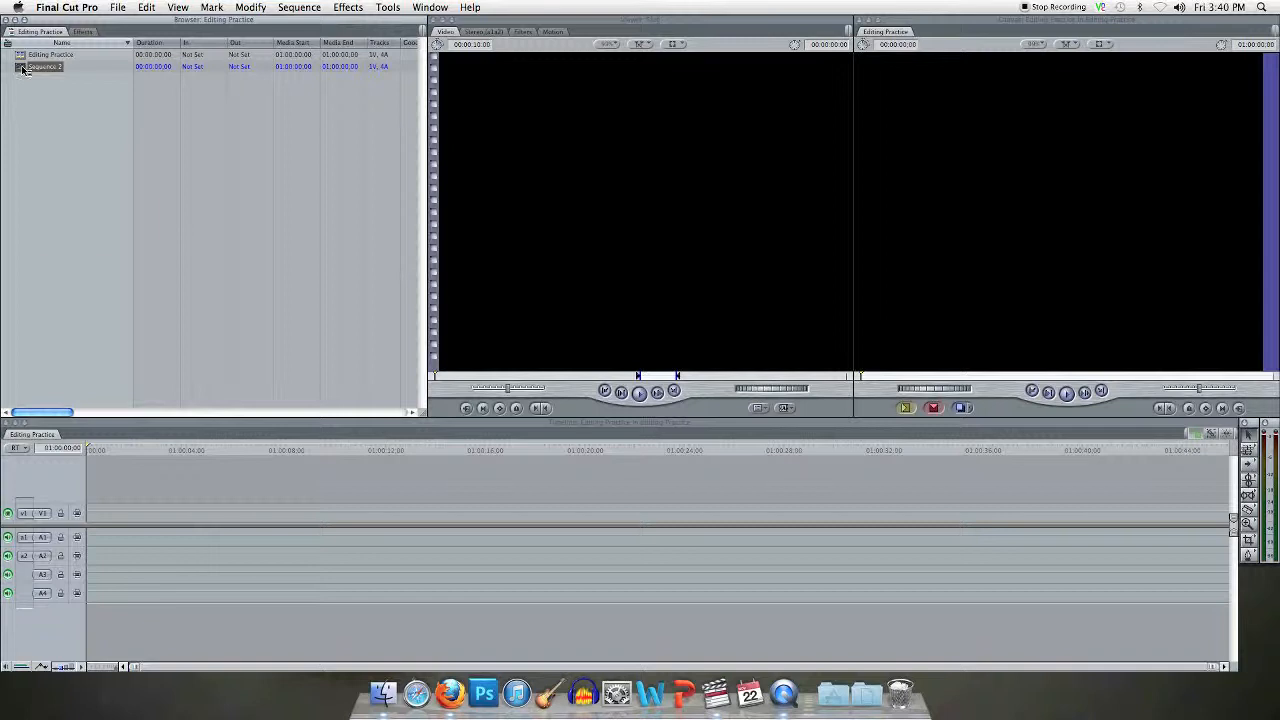
right_click(22, 68)
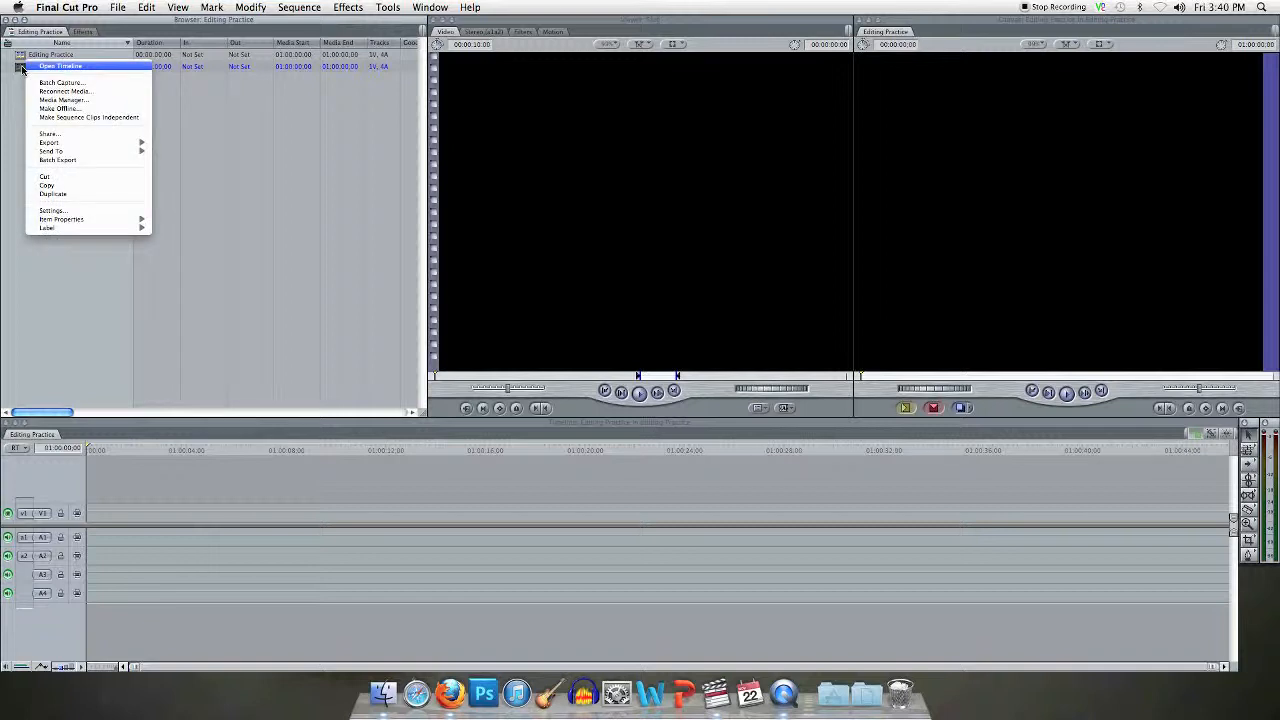
left_click(58, 178)
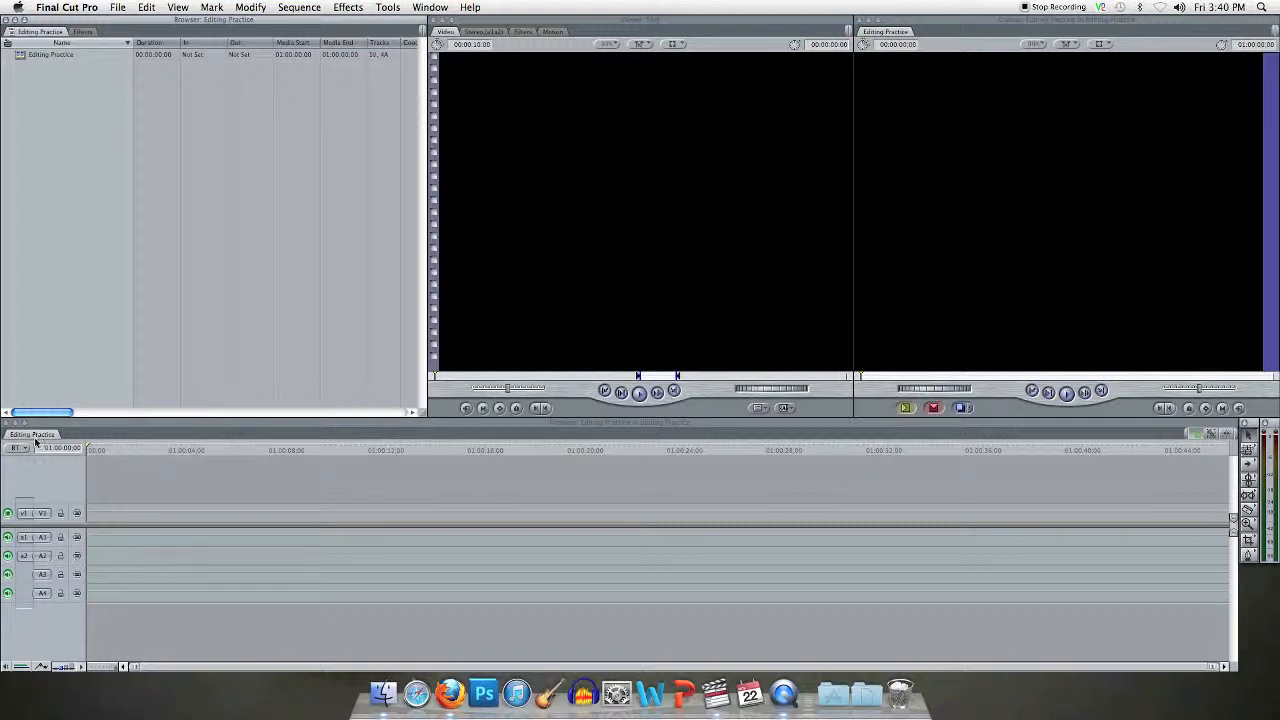
left_click(84, 32)
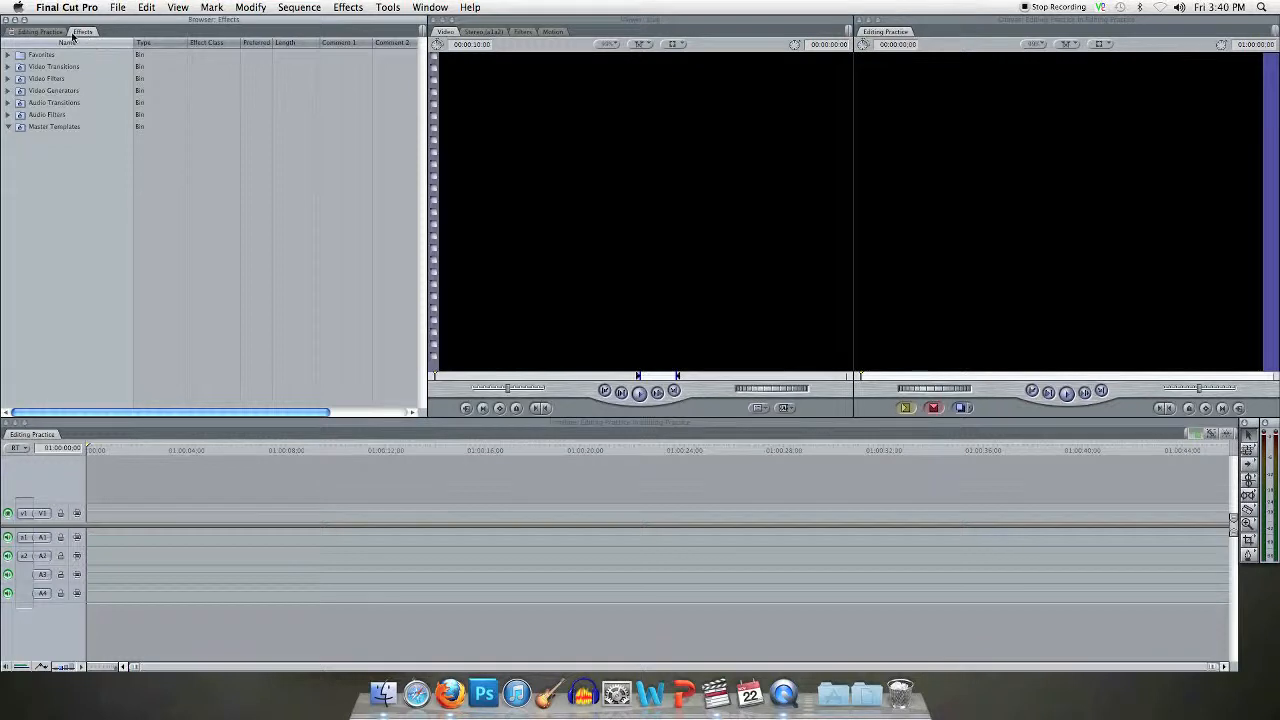
left_click(39, 32)
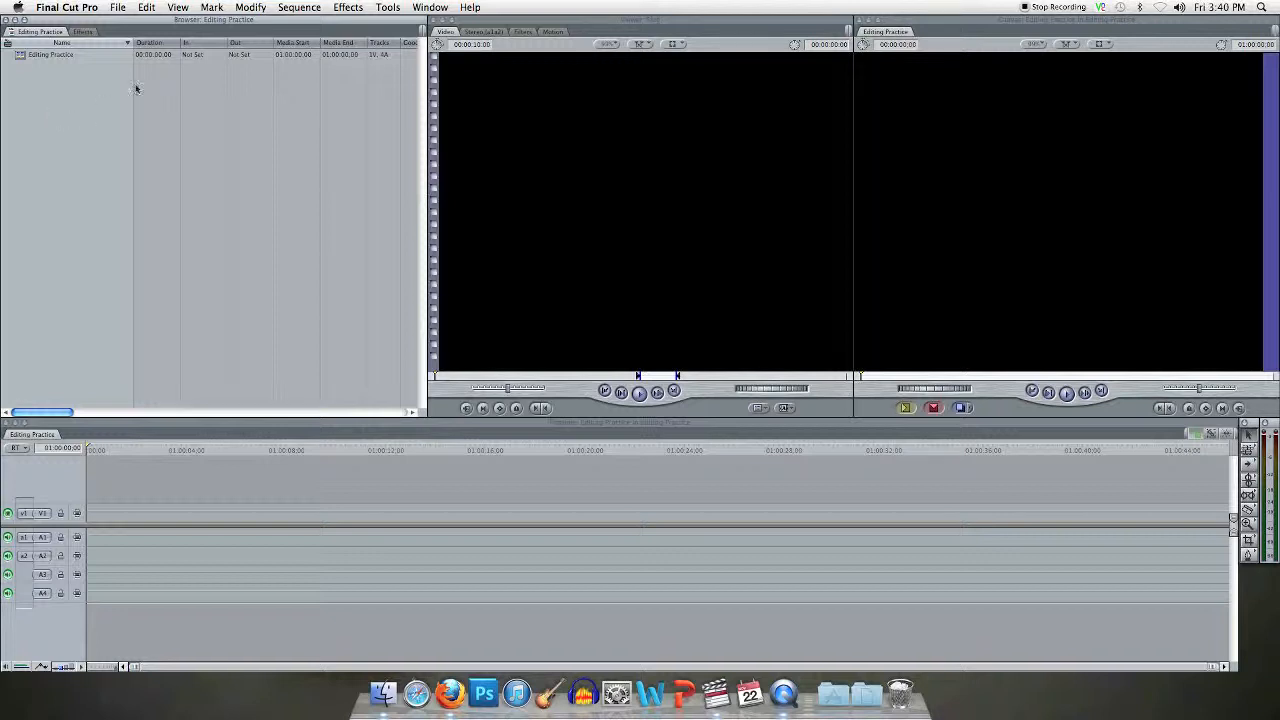
Step: Import the Converted Video folder from the Editing folder into the project and check the clips it contains
left_click(118, 9)
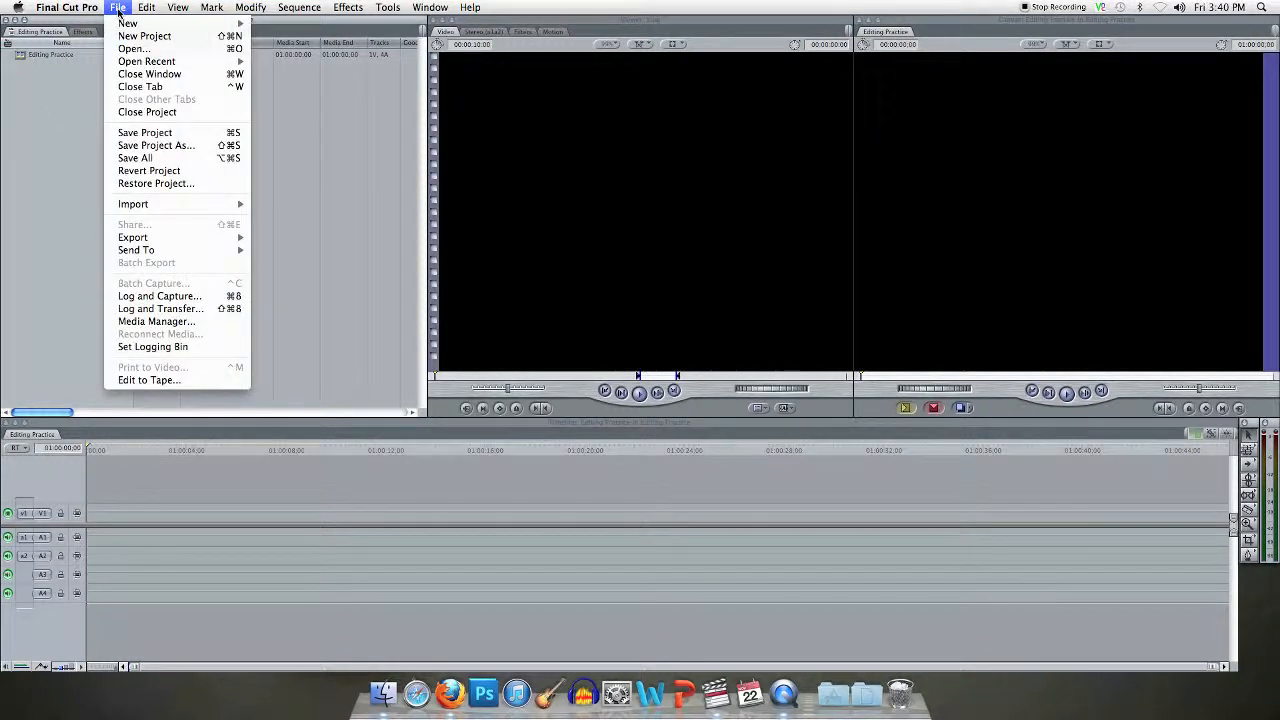
mouse_move(172, 204)
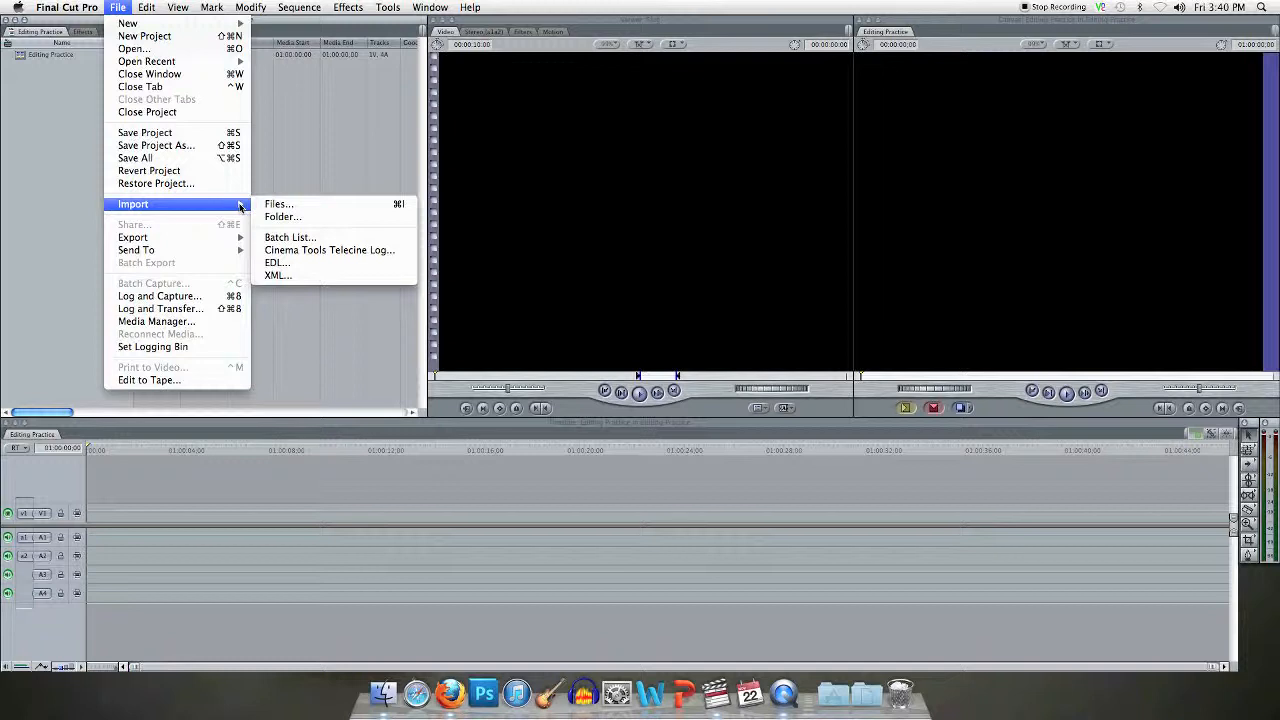
left_click(306, 219)
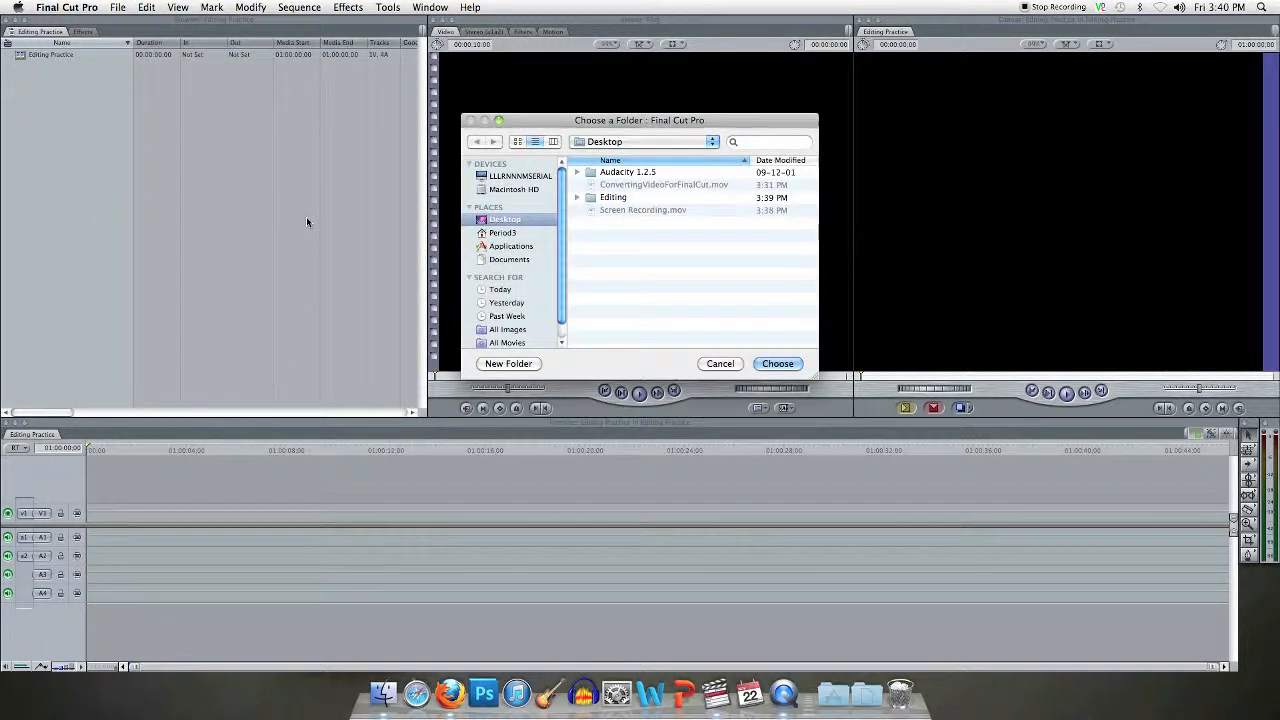
left_click(577, 198)
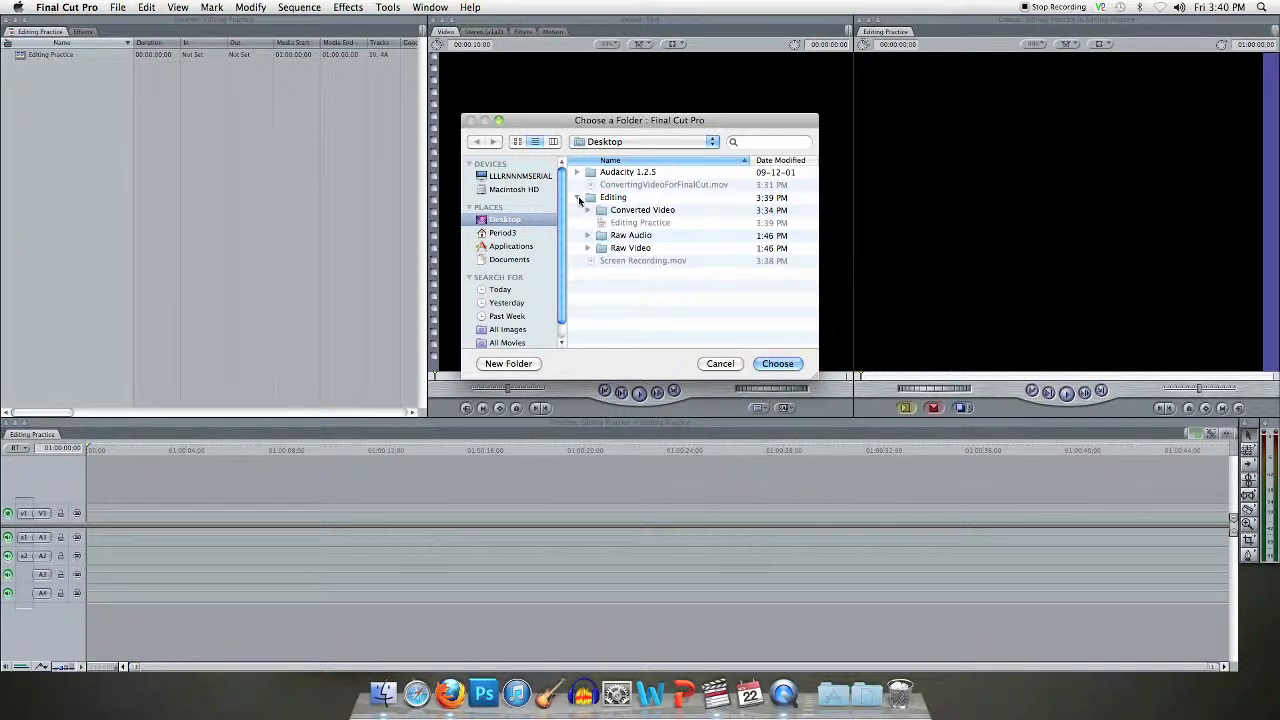
left_click(640, 211)
left_click(778, 363)
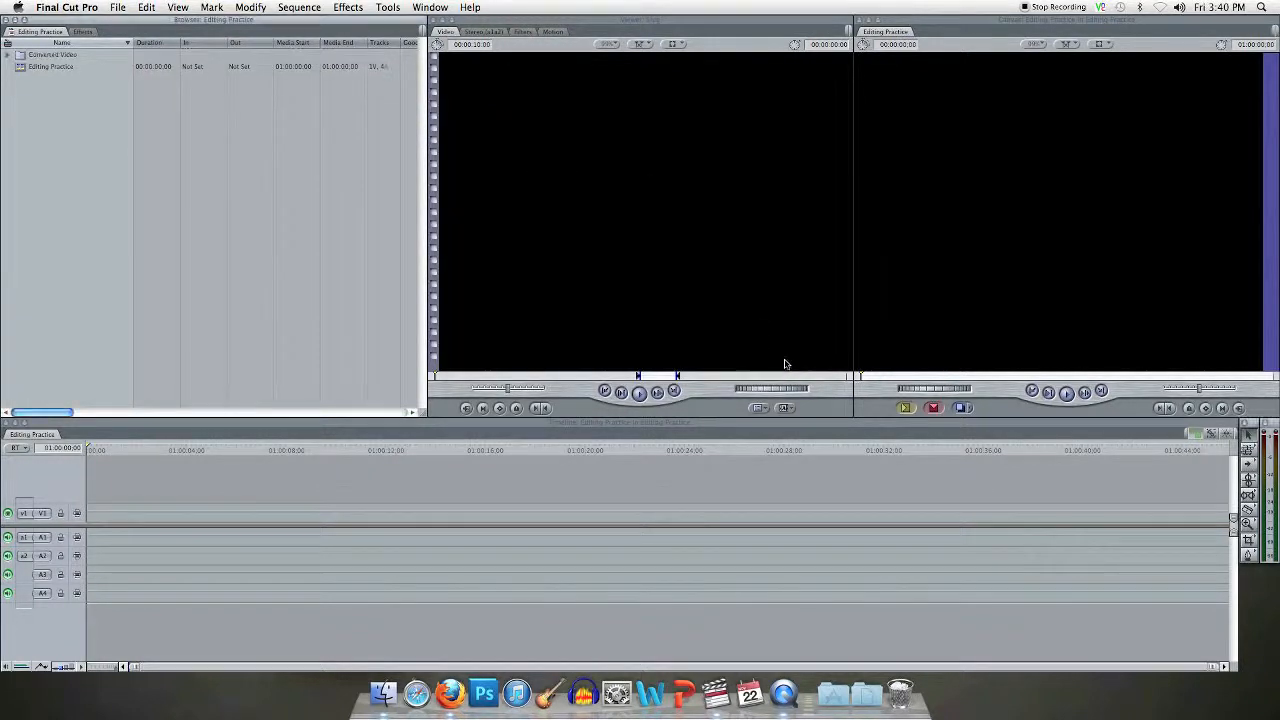
left_click(9, 57)
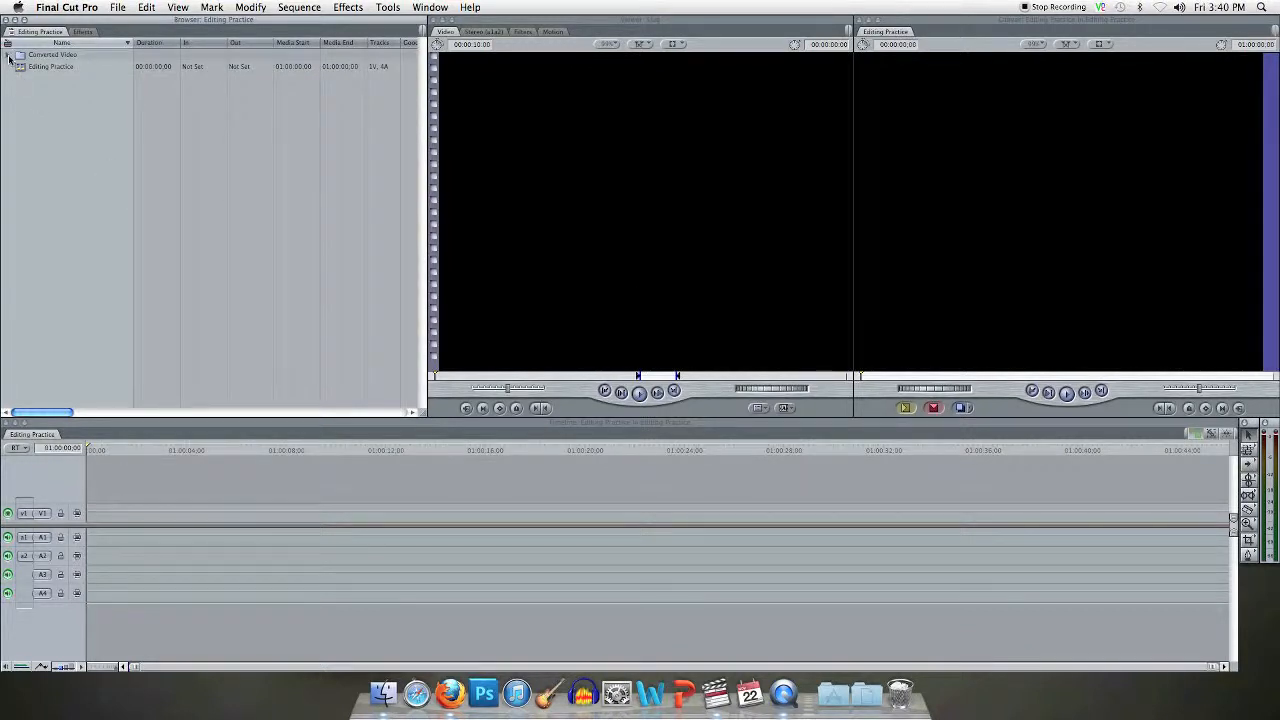
left_click(9, 57)
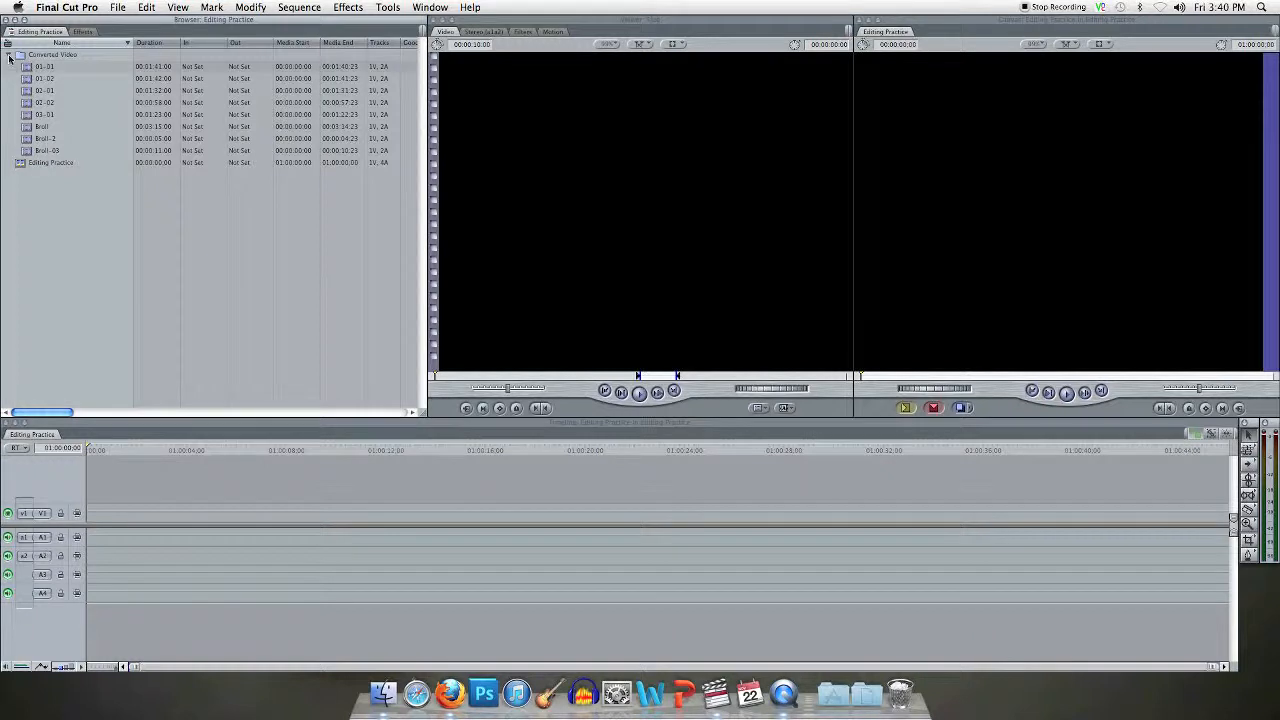
left_click(9, 57)
Step: Import the Raw Audio folder from the Editing folder and expand it to show its WAV files
left_click(117, 7)
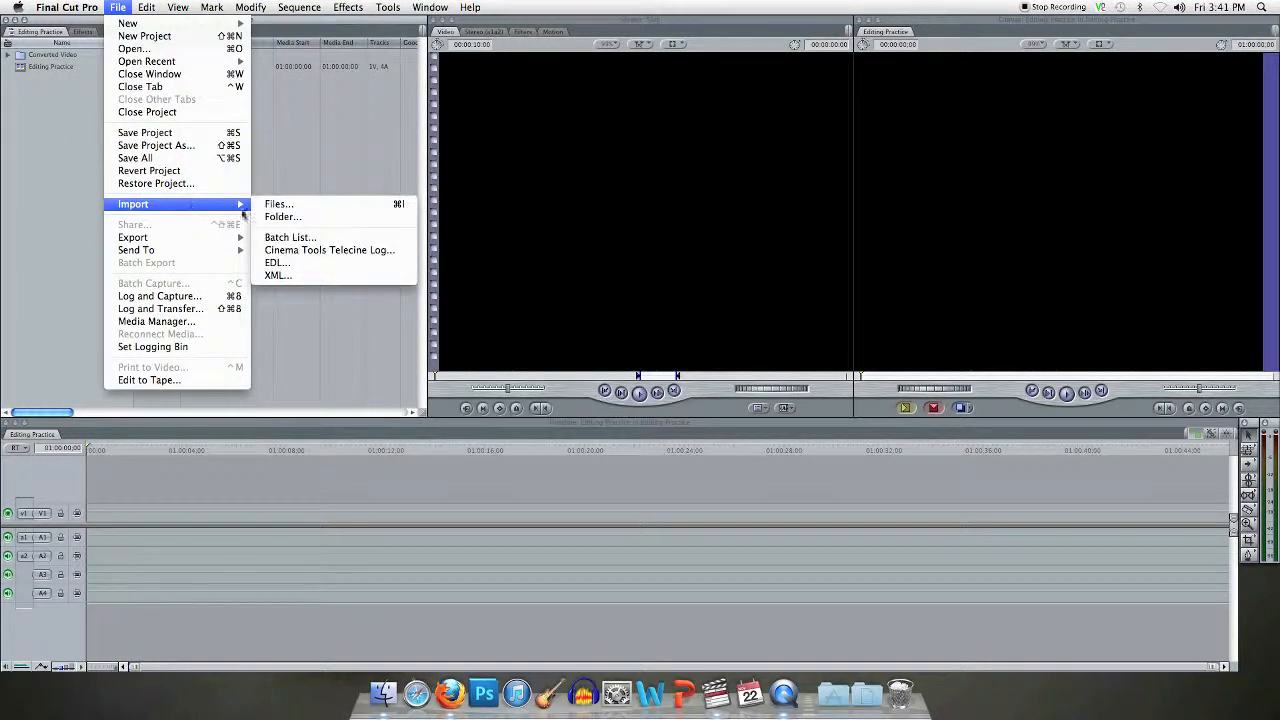
left_click(278, 216)
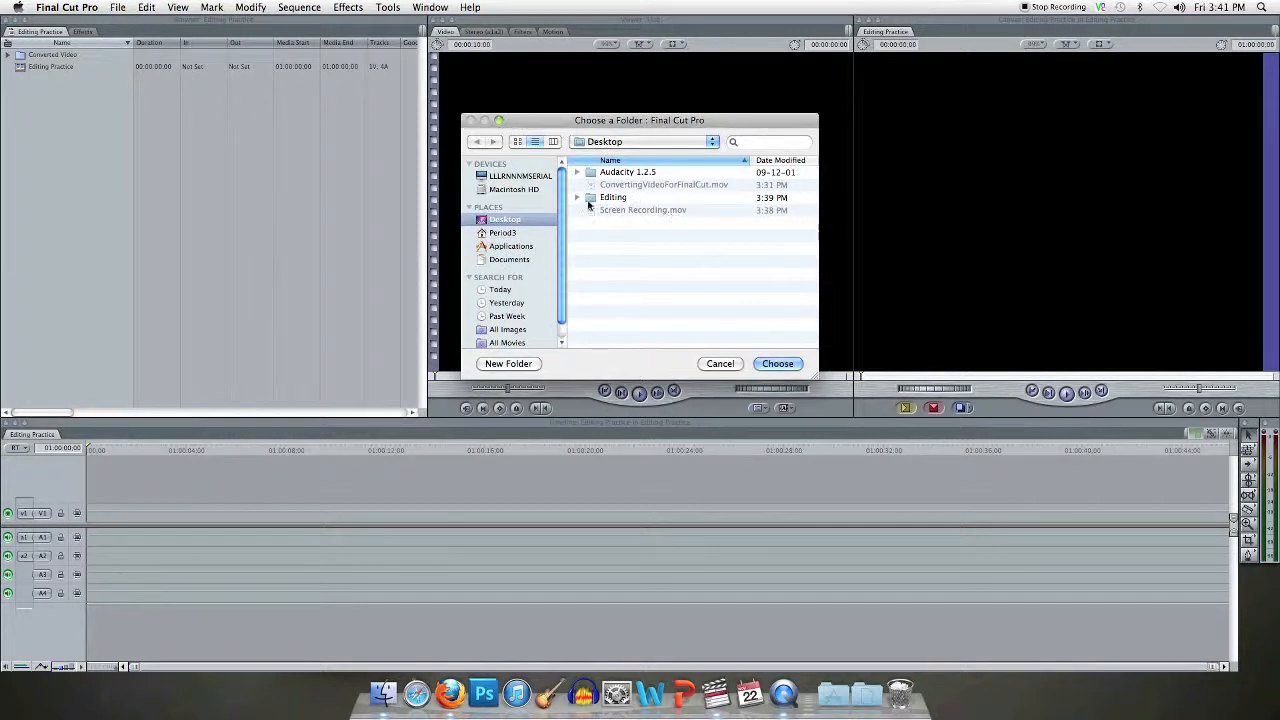
left_click(578, 198)
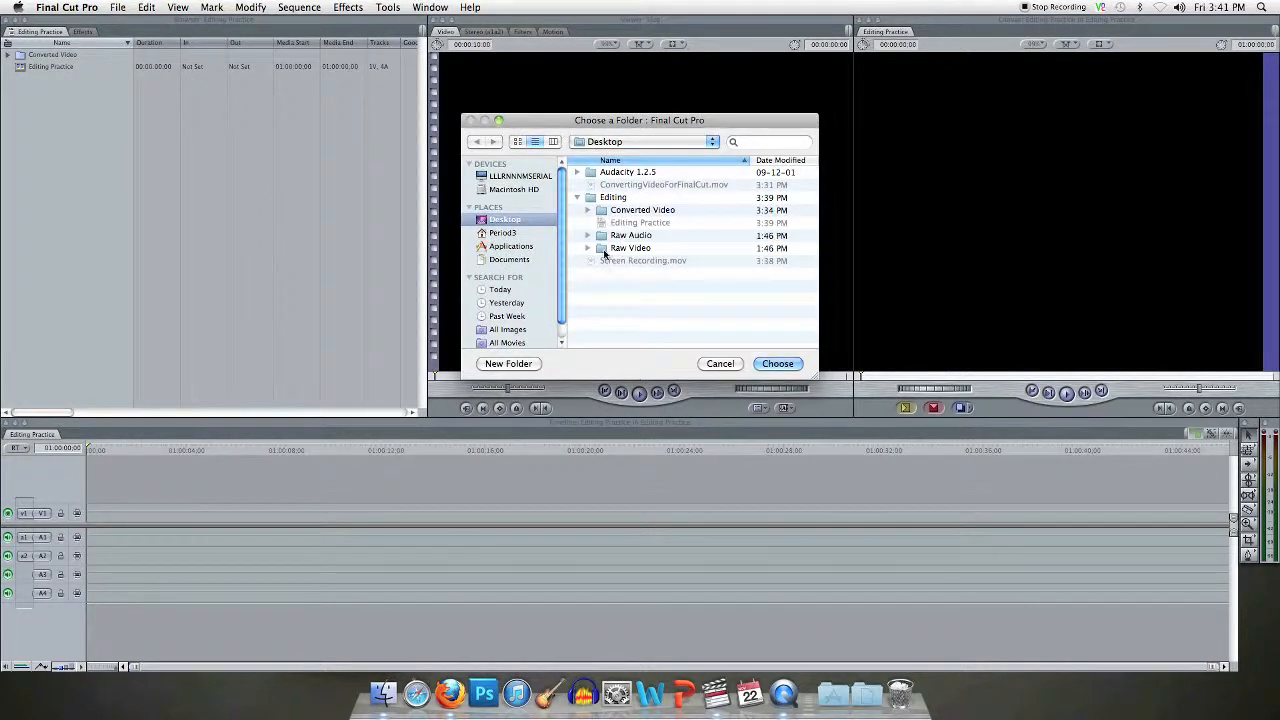
left_click(612, 237)
left_click(778, 363)
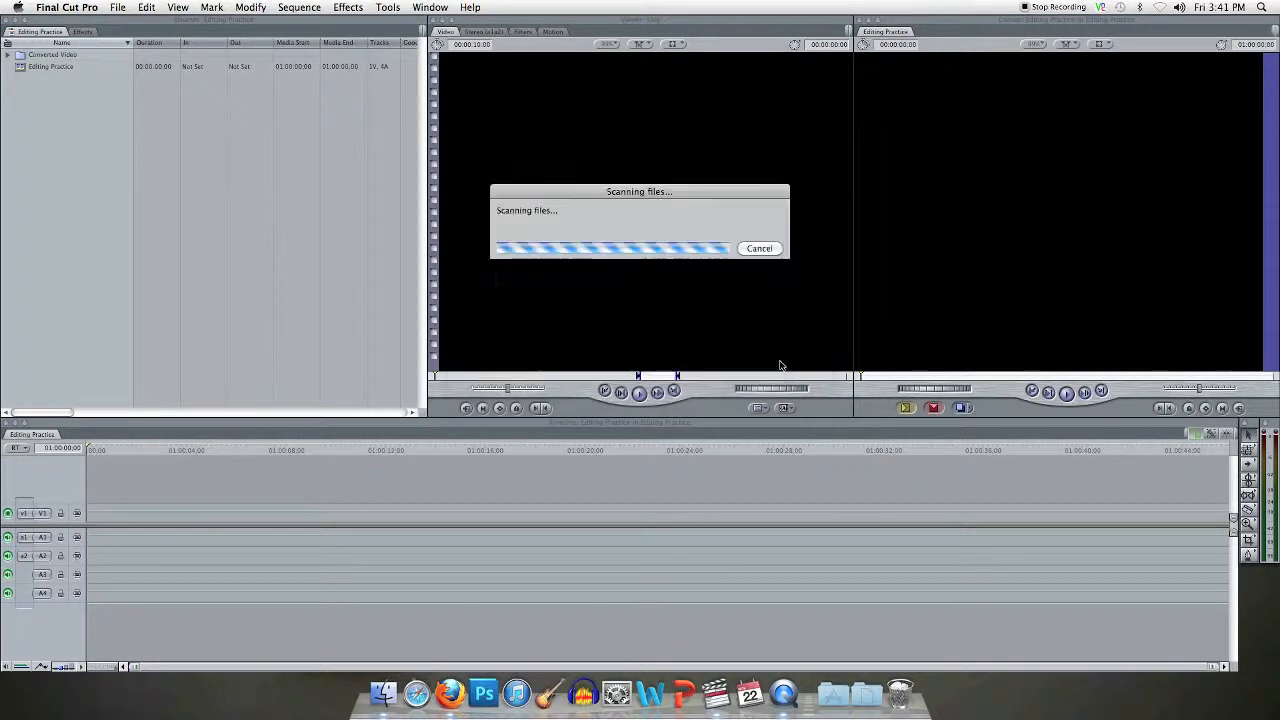
left_click(9, 79)
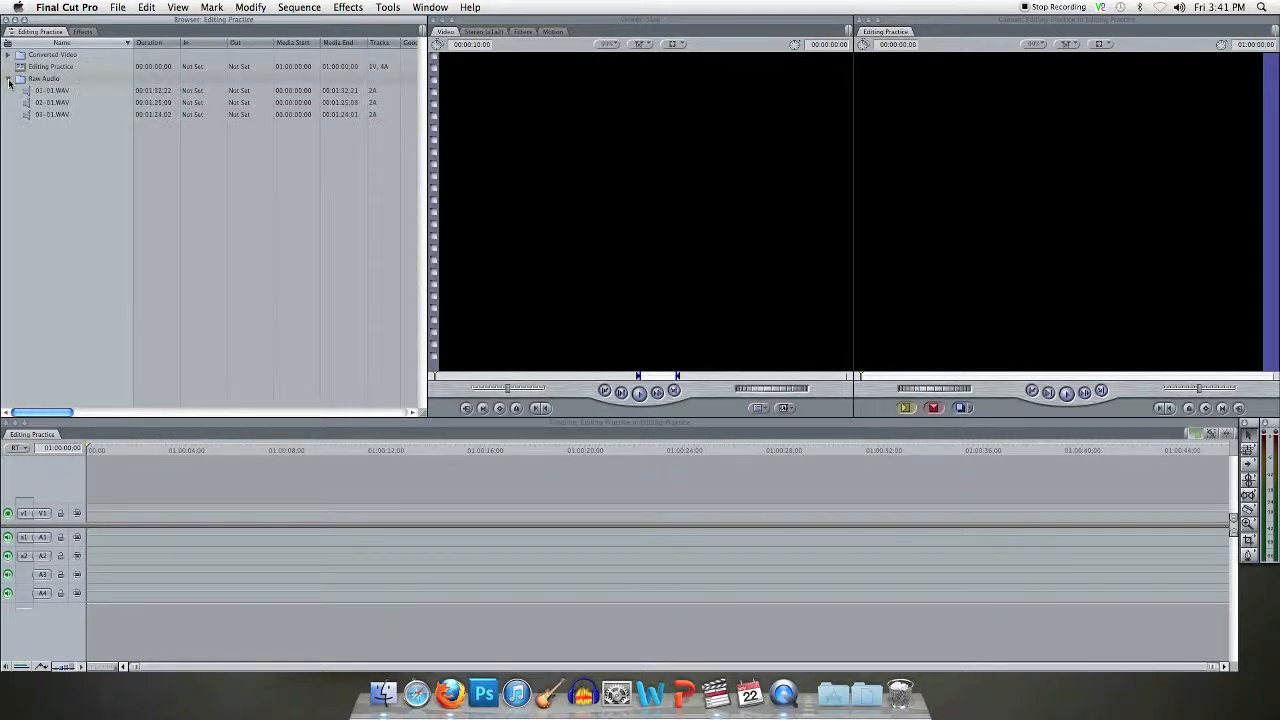
Step: Open video clip 01-01 from Converted Video in the viewer and mark an In point on the clapperboard frame at 00:00:21:17
left_click(8, 54)
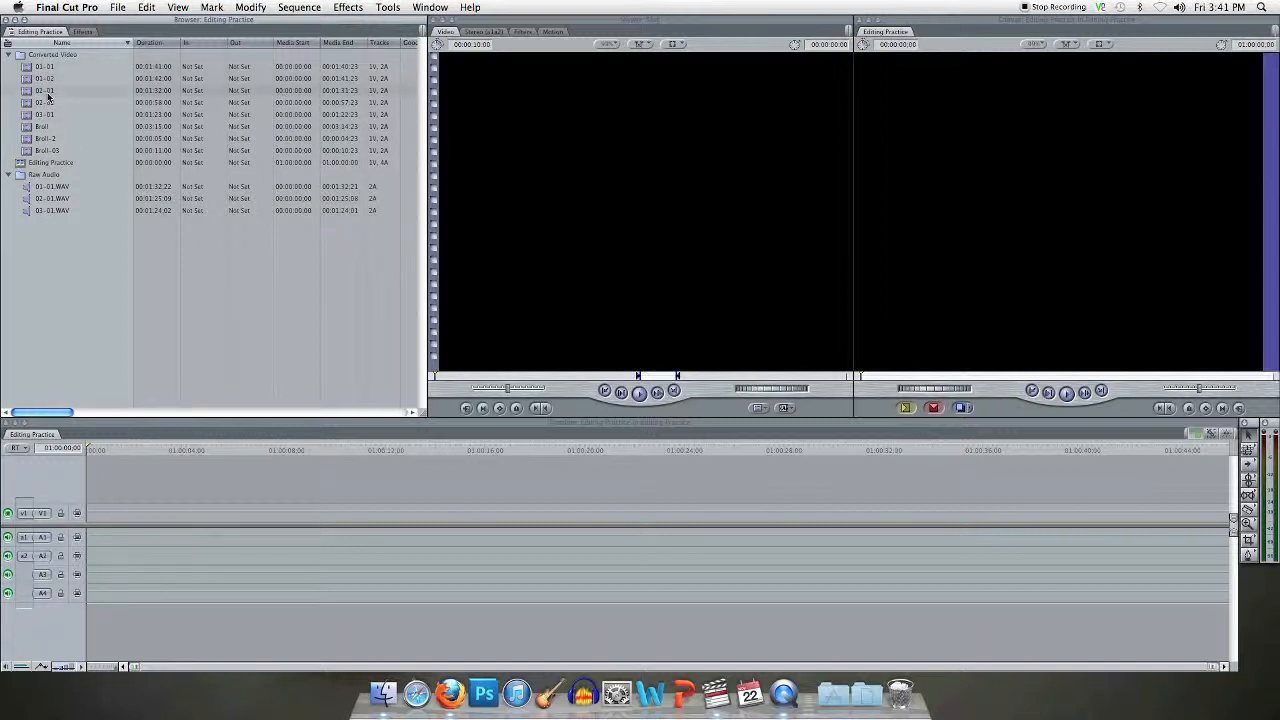
double_click(27, 68)
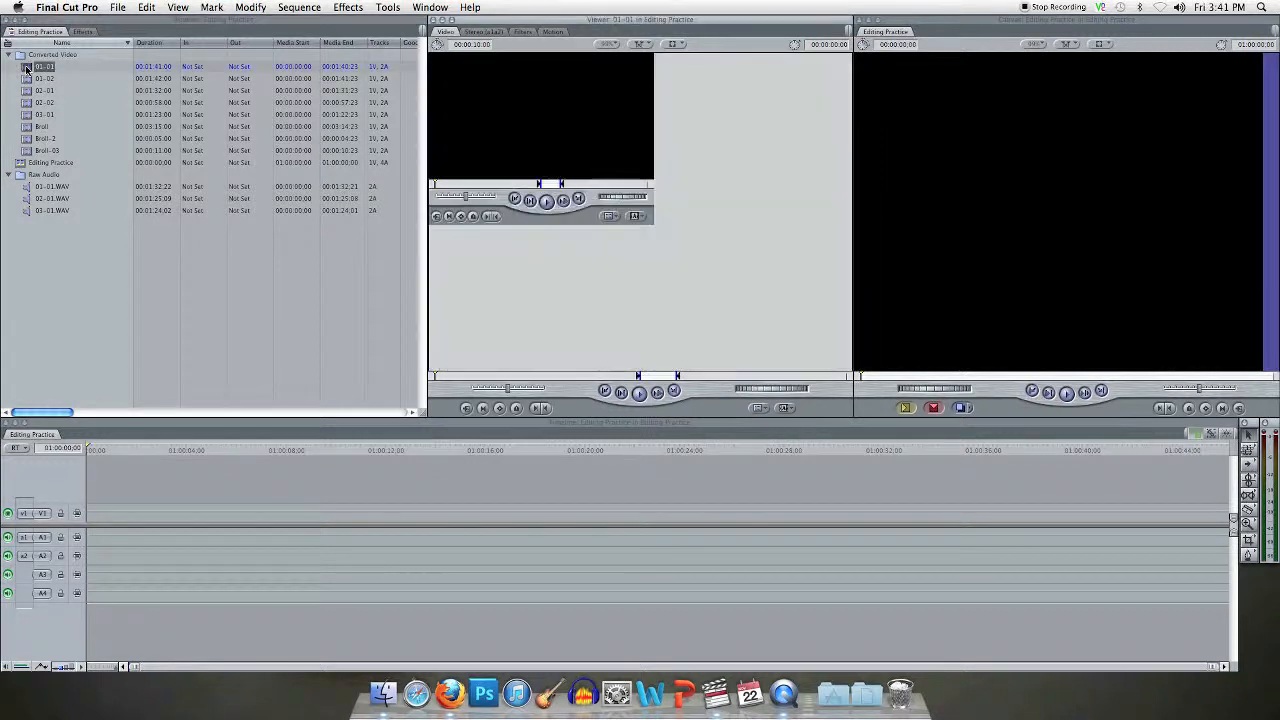
left_click(639, 393)
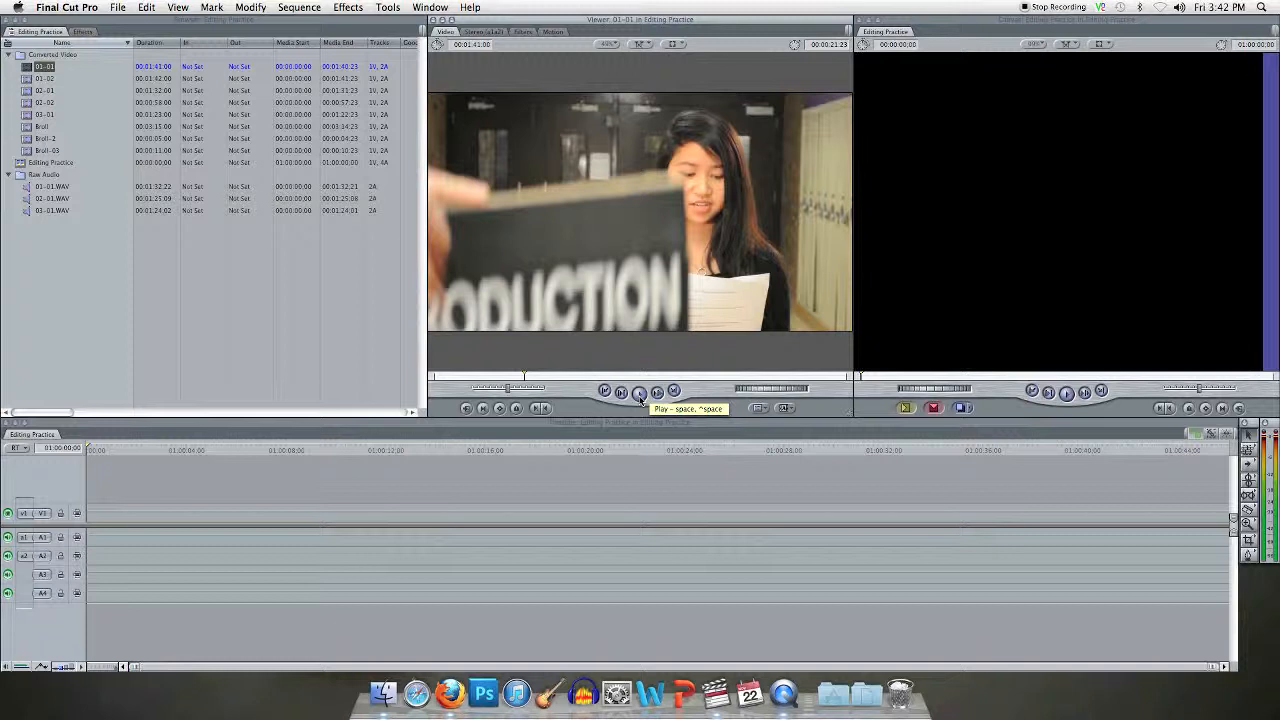
key("Left")
key("Left")
key("Left")
key("Left")
key("Left")
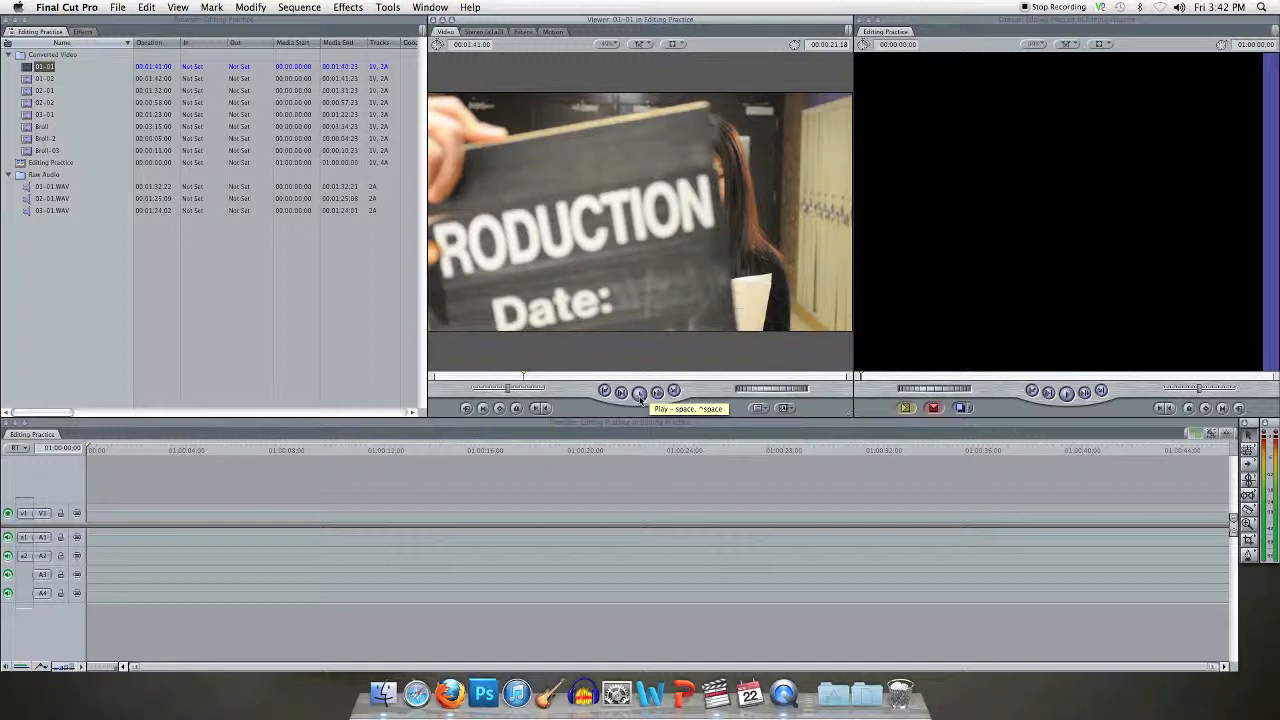
left_click(1181, 8)
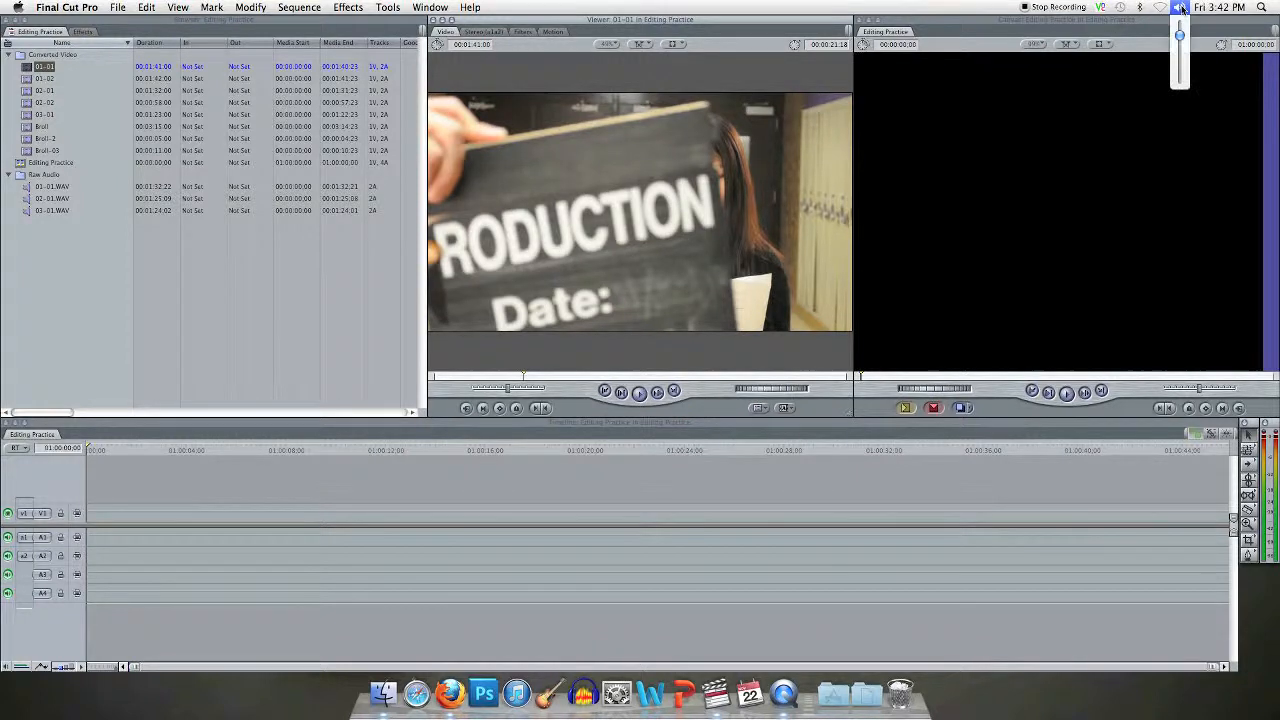
left_click(1178, 53)
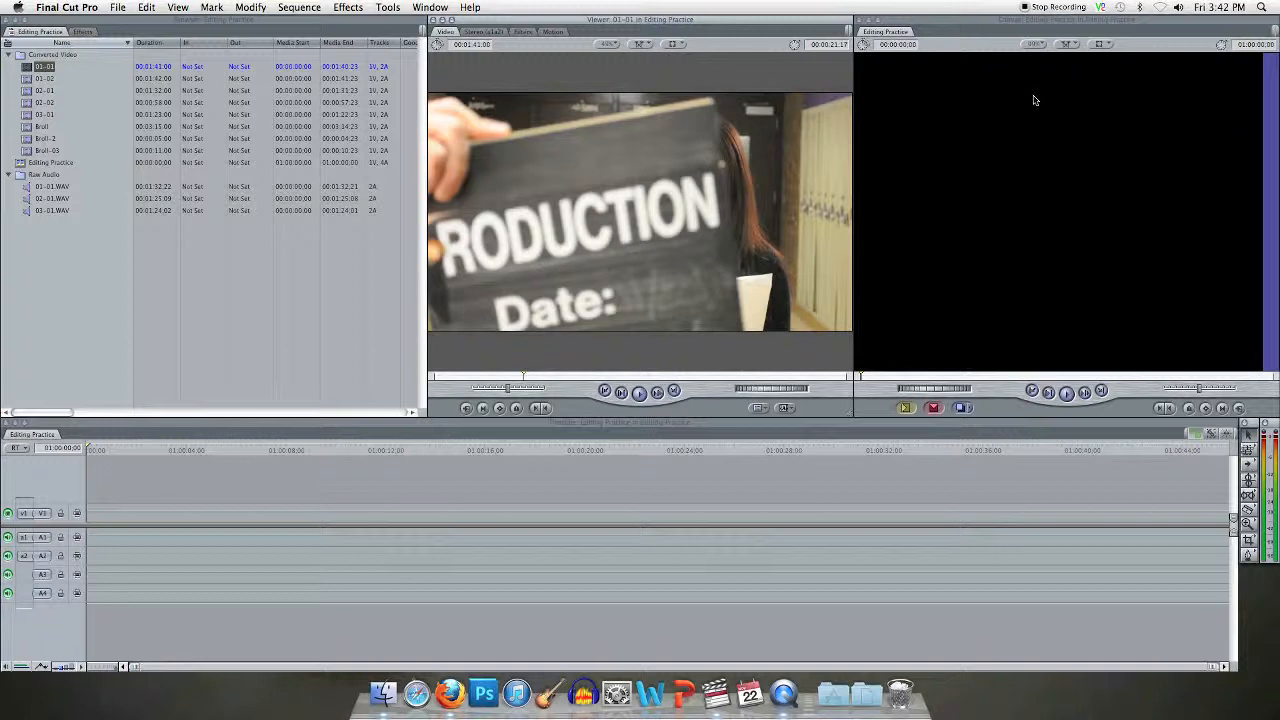
key("i")
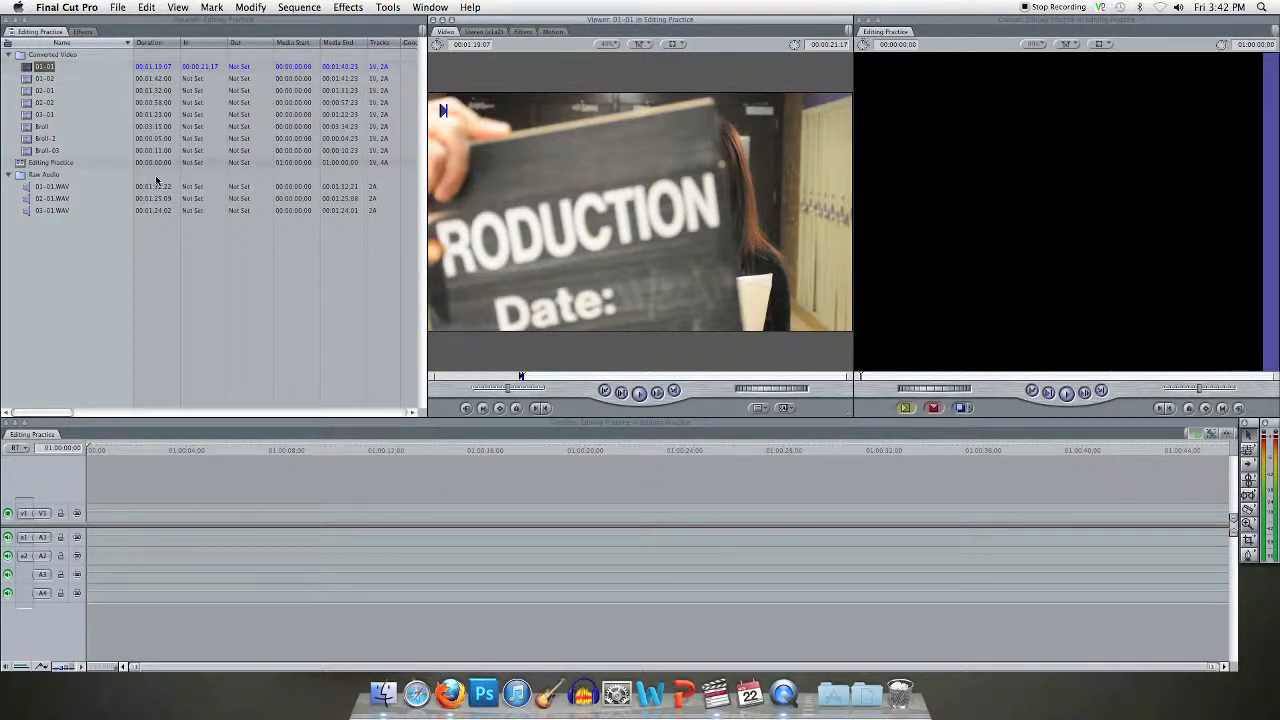
Step: Open 01-01.WAV from Raw Audio in the viewer, find the clapperboard spike in its waveform and play through it
double_click(28, 189)
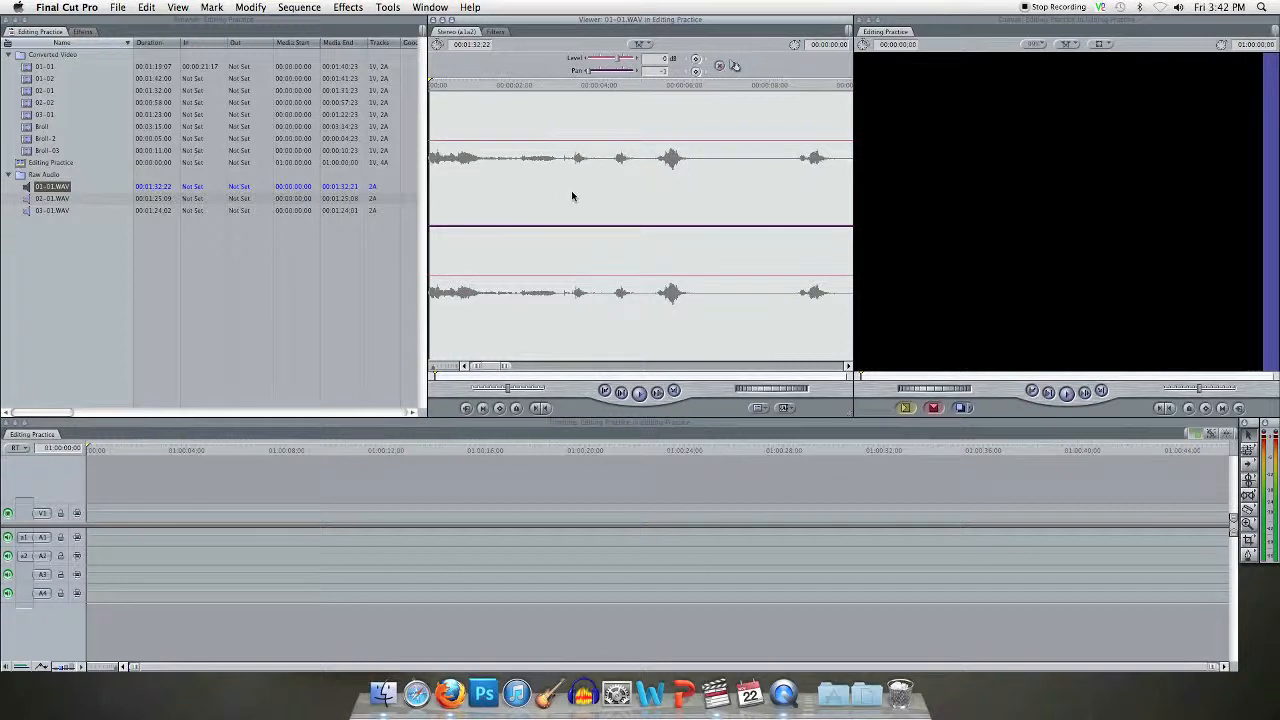
key("space")
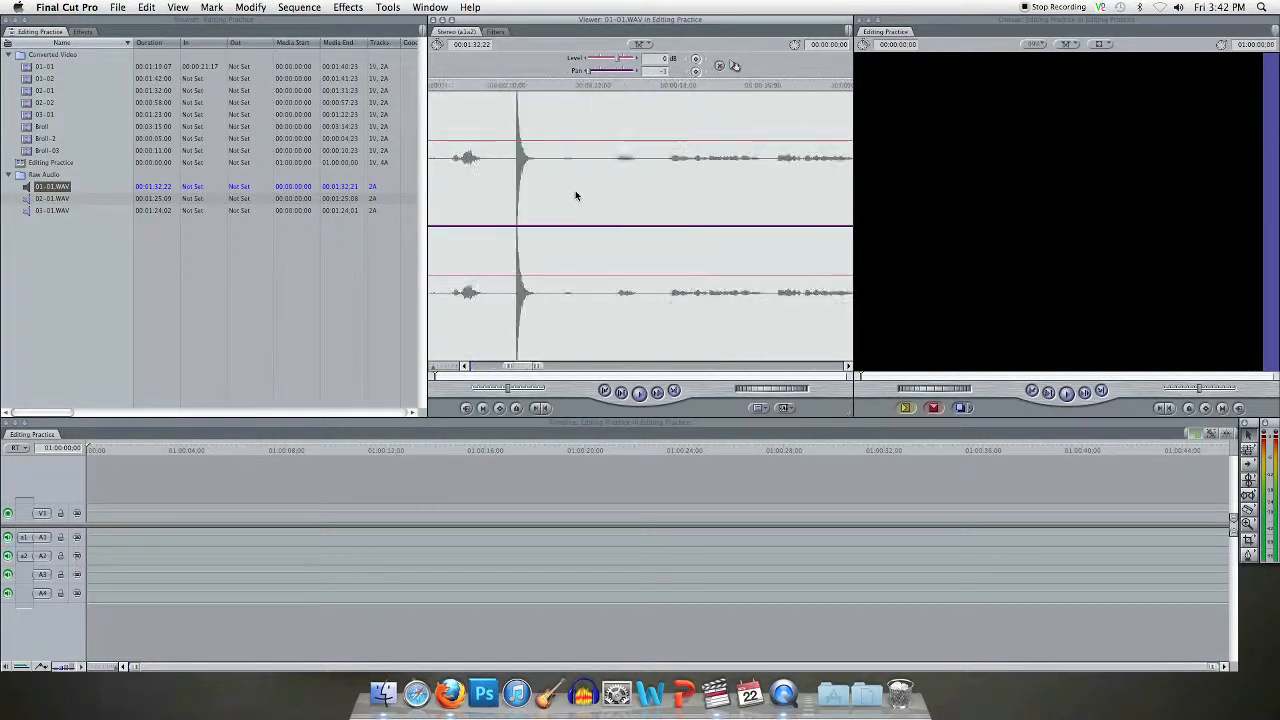
scroll(575, 195, "left", 3)
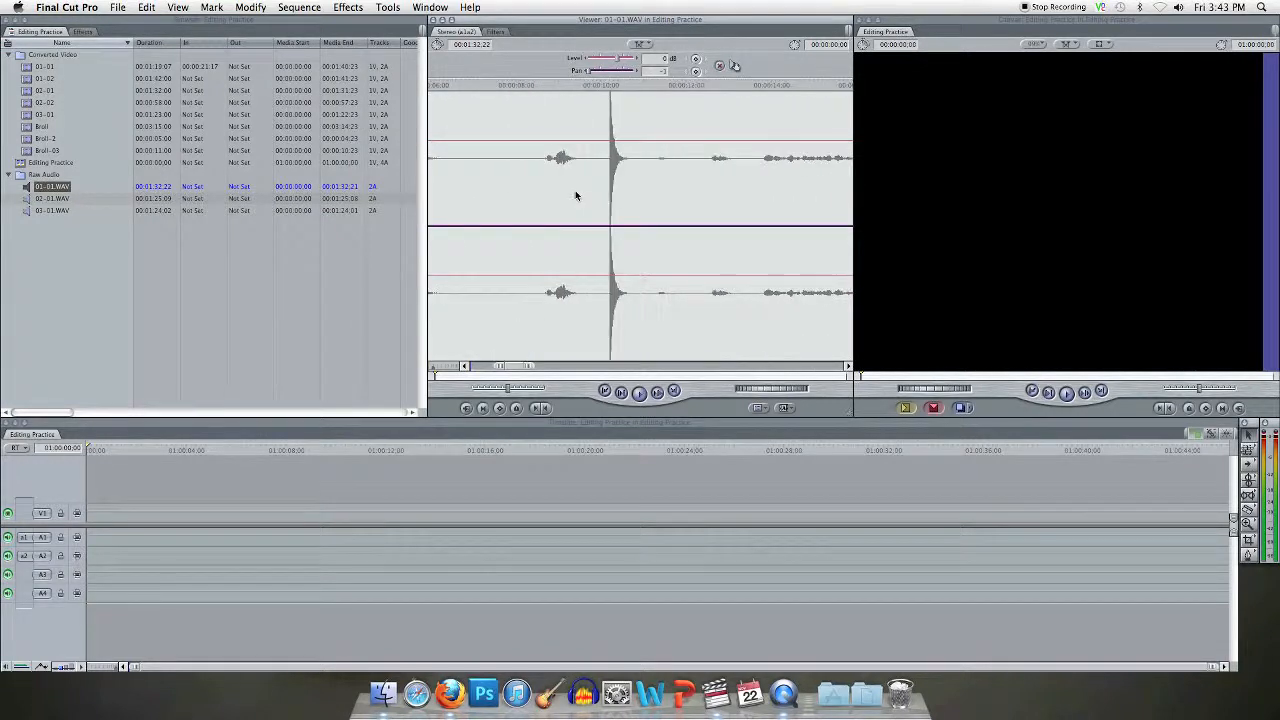
scroll(575, 195, "right", 3)
scroll(575, 195, "left", 4)
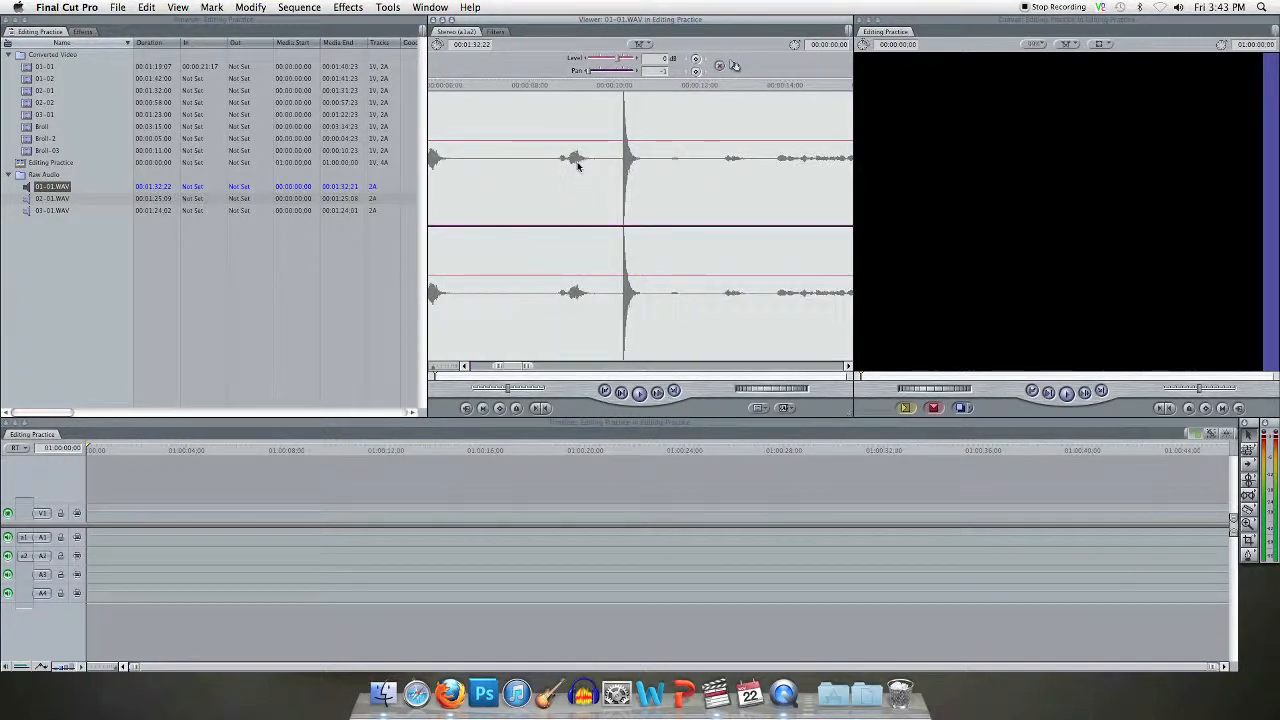
scroll(569, 183, "left", 3)
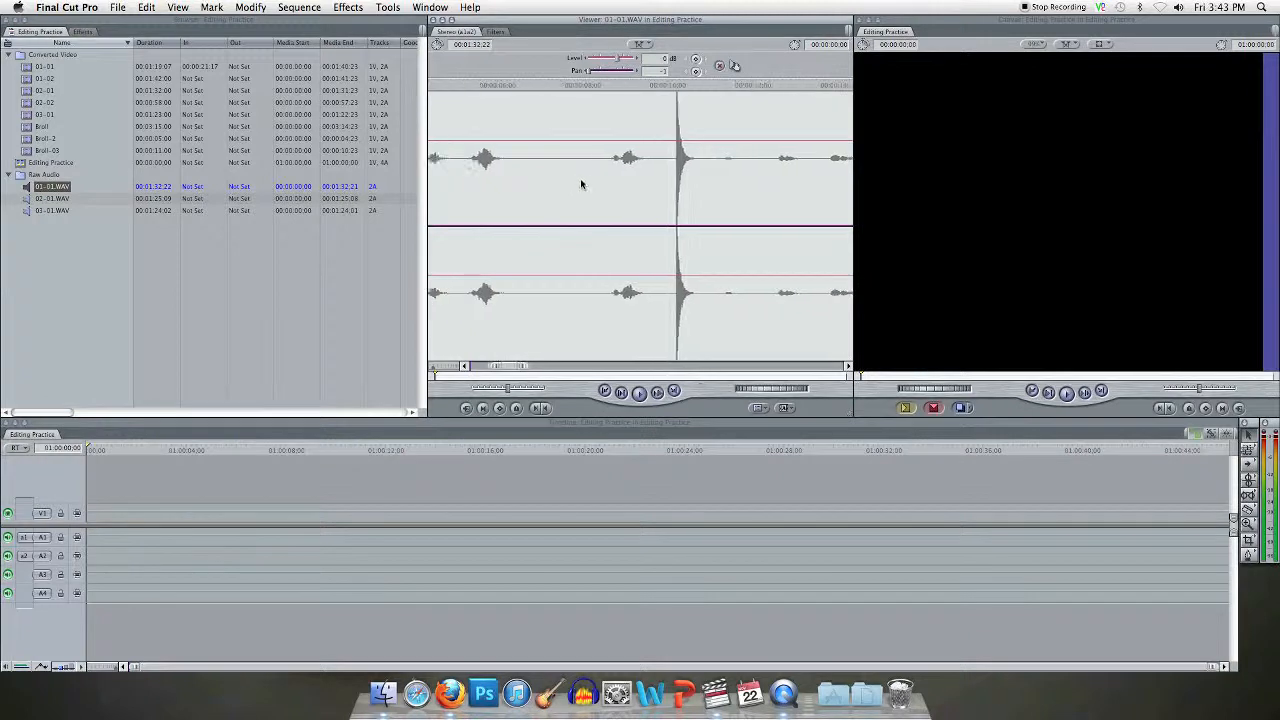
left_click(545, 192)
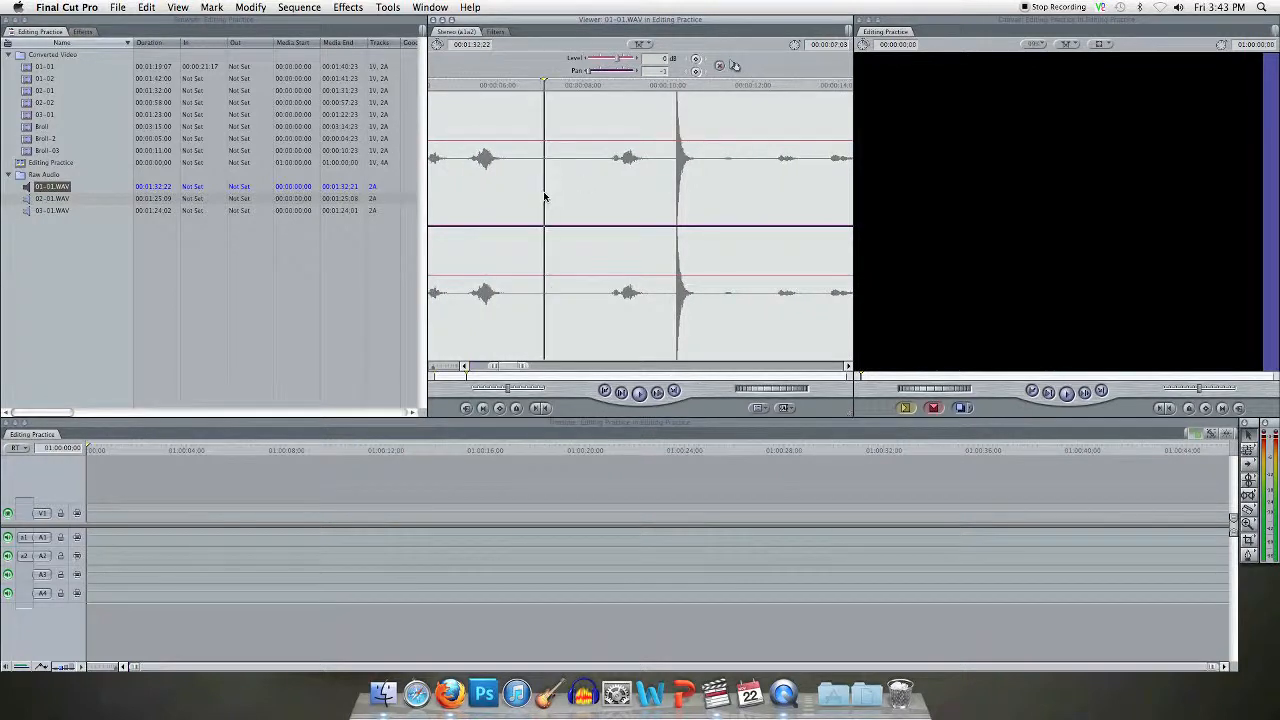
left_click(640, 392)
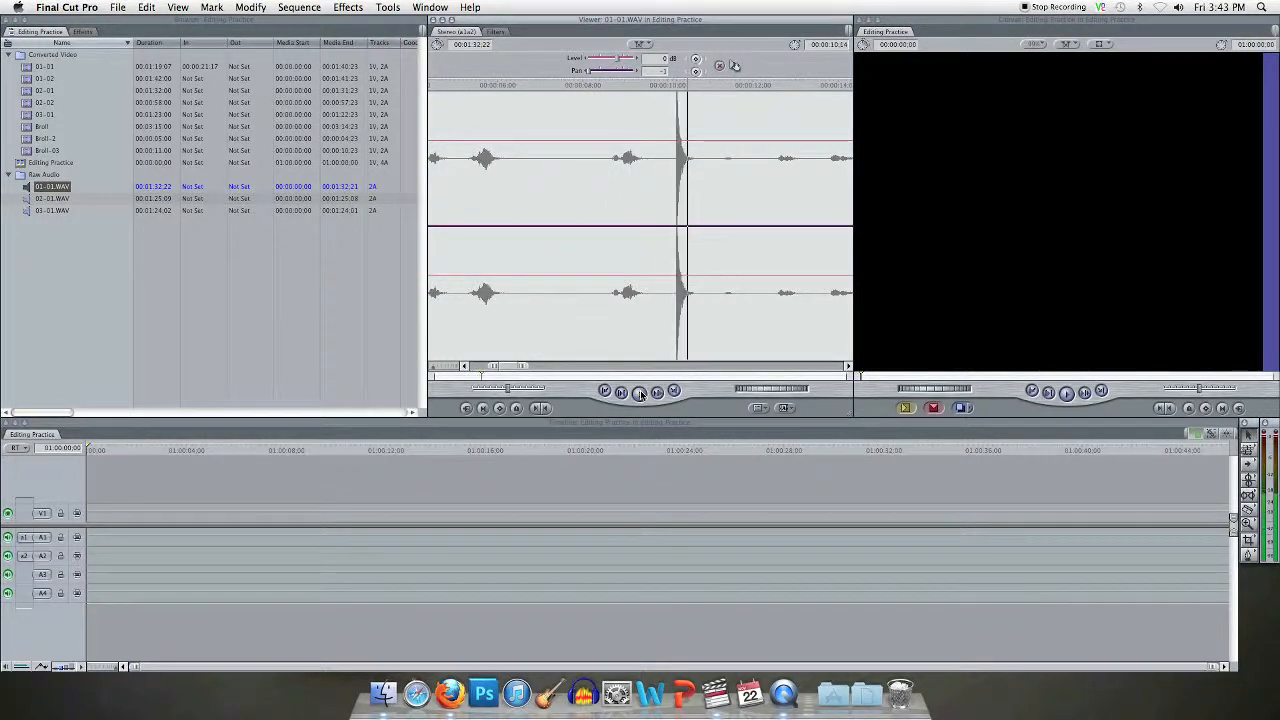
left_click(640, 392)
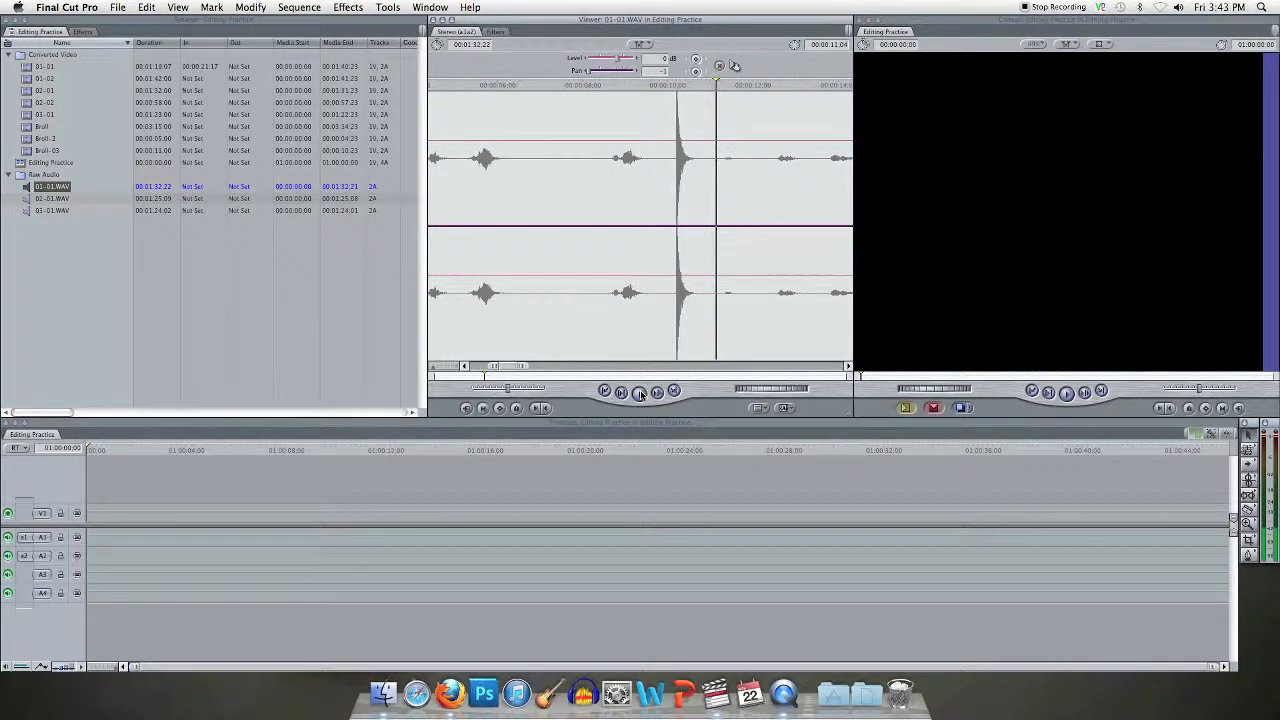
Step: Step frame by frame to the clap spike in 01-01.WAV and mark an In point at 00:00:10:06
left_click(659, 196)
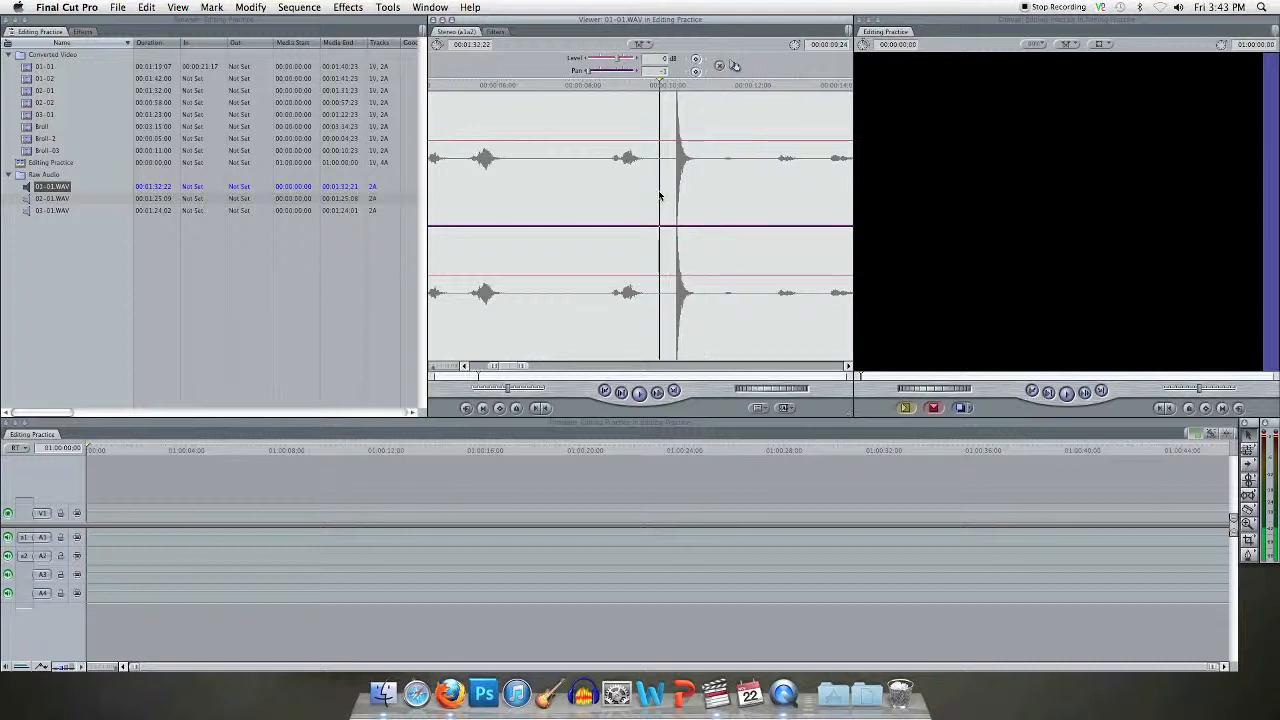
key("Right")
key("Right")
key("Right")
key("Right")
key("Right")
key("Right")
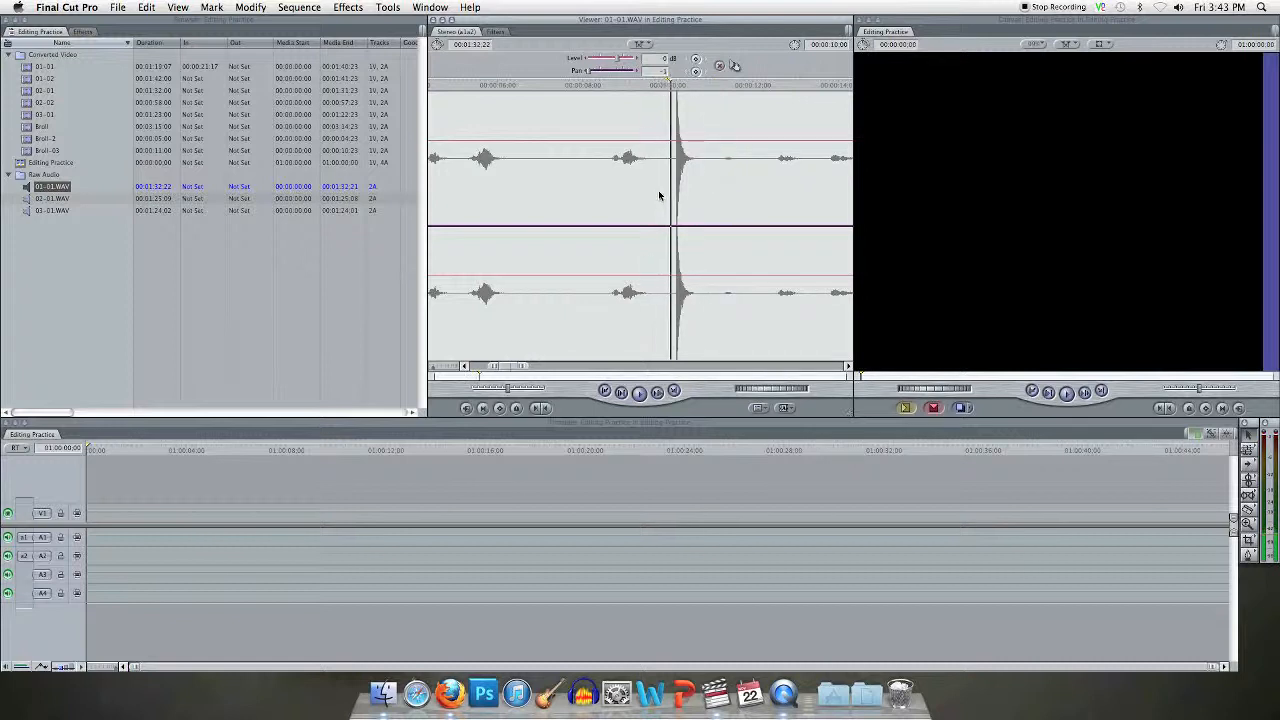
key("Right")
key("Right")
key("Right")
key("Right")
key("Right")
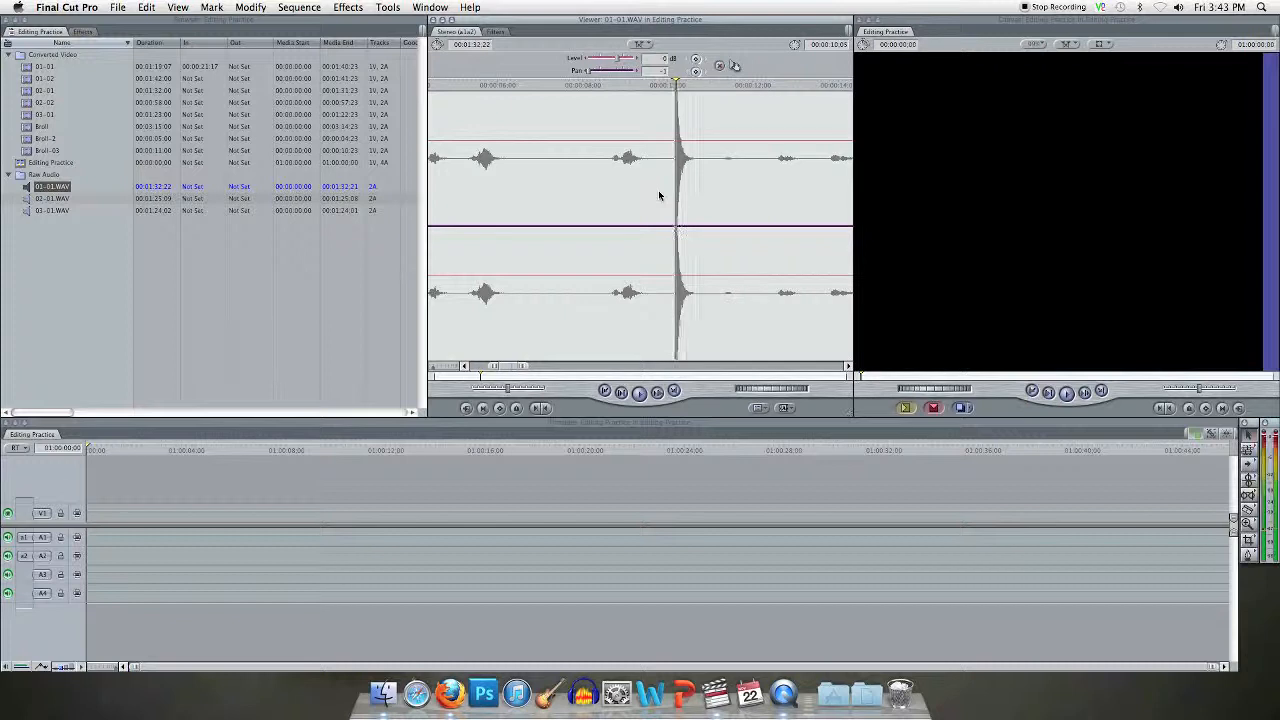
key("Right")
key("i")
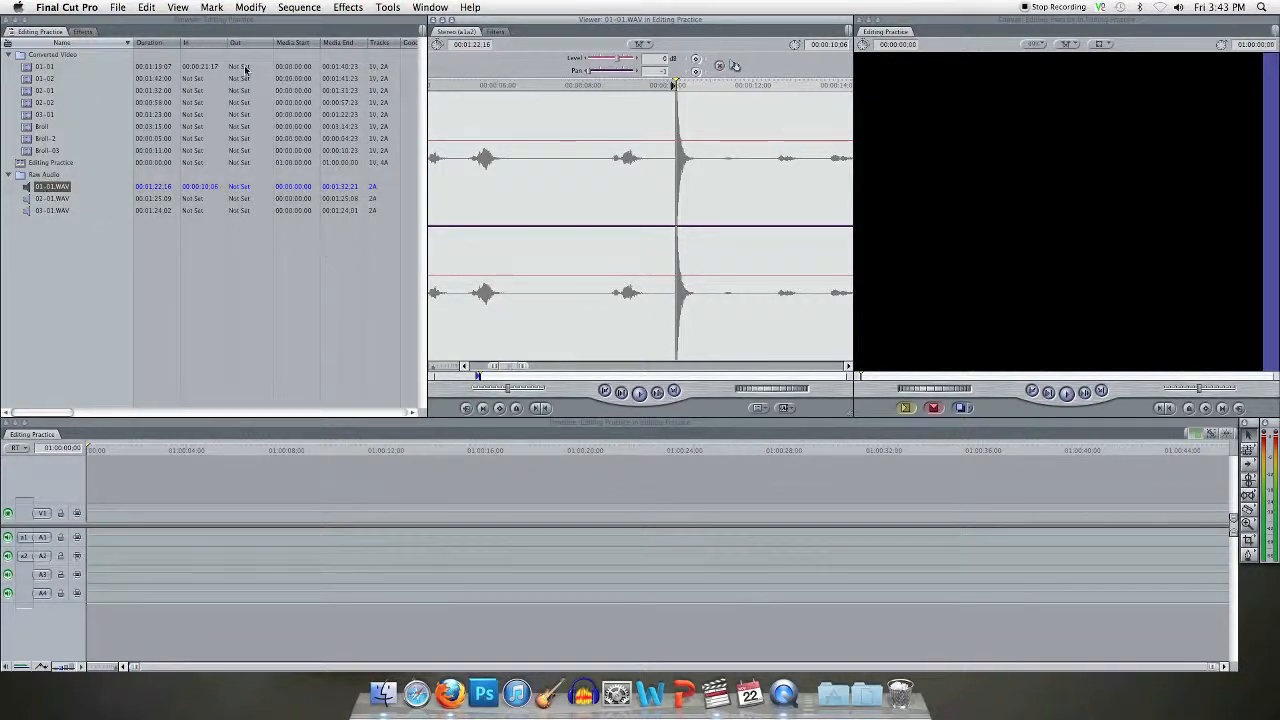
Step: Merge video clip 01-01 with 01-01.WAV, synchronizing them using in points
left_click(254, 11)
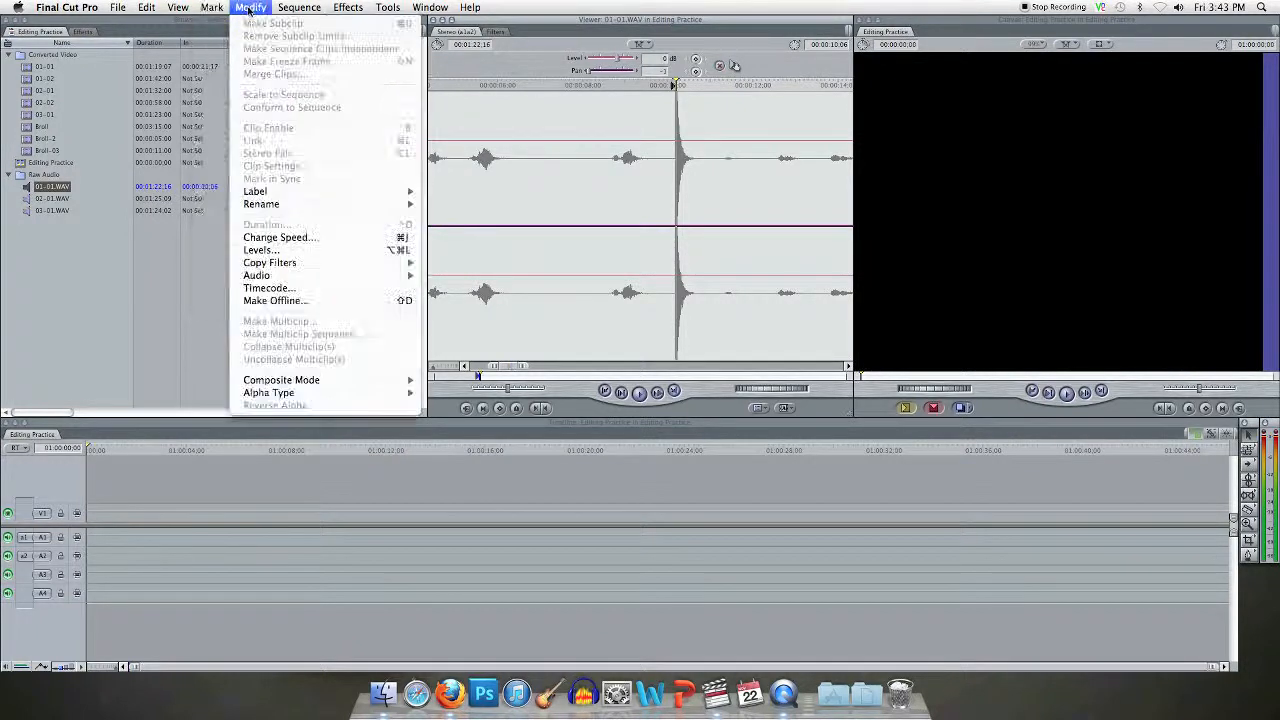
mouse_move(300, 10)
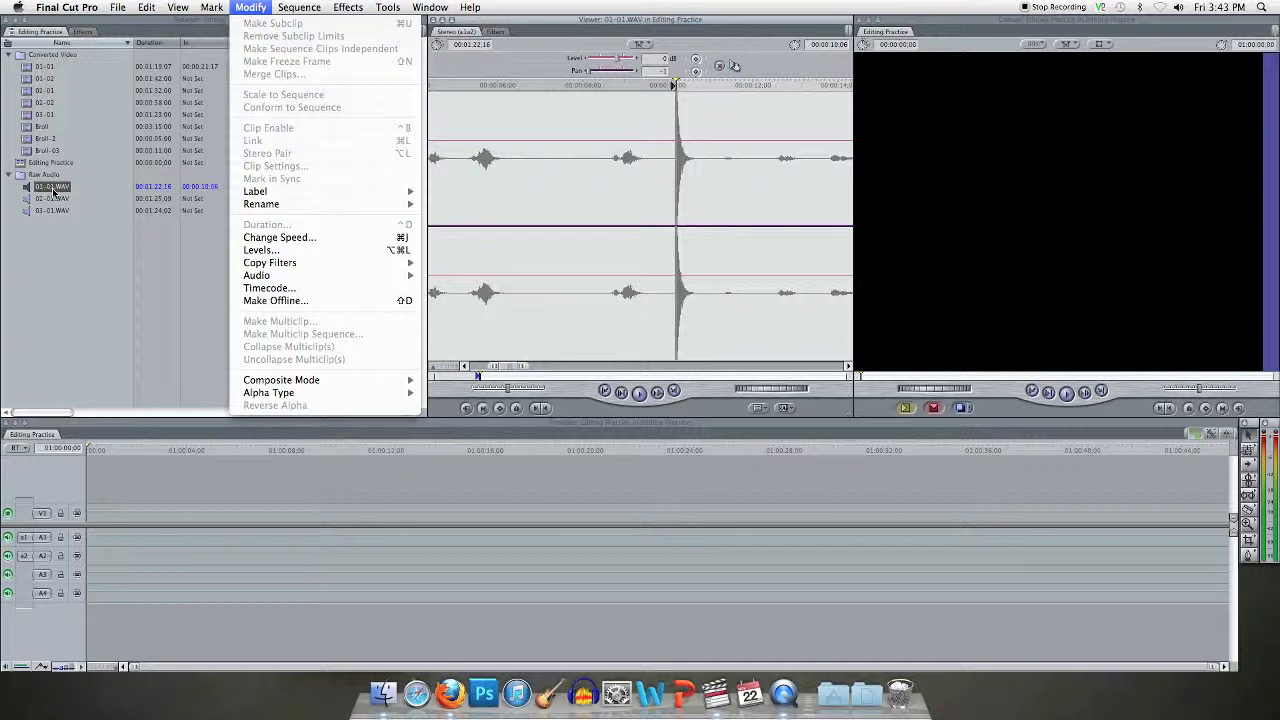
left_click(28, 68)
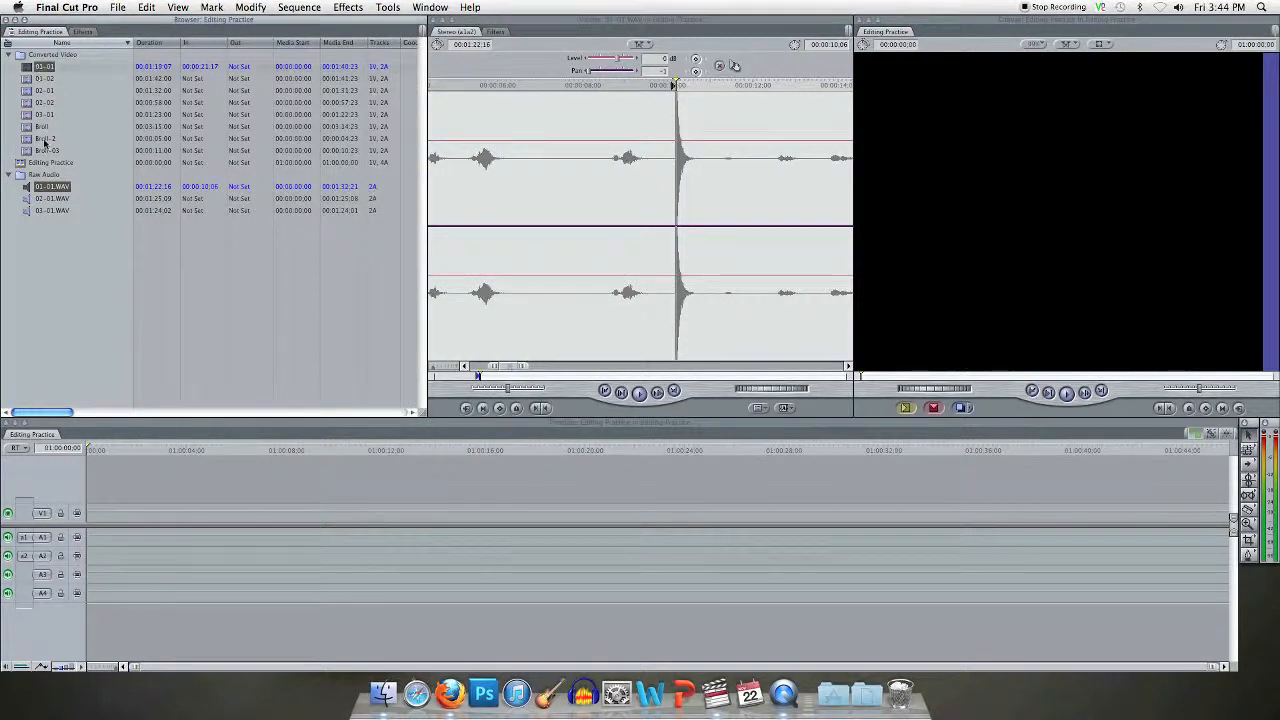
left_click(250, 7)
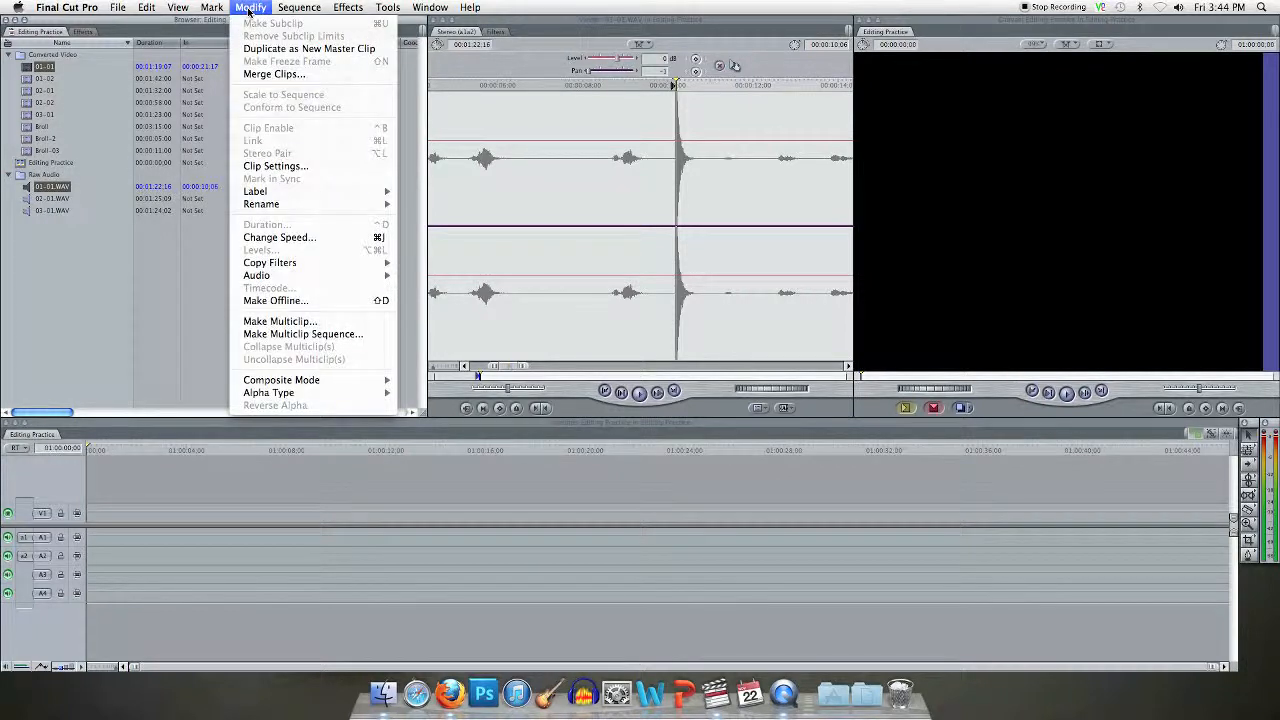
left_click(272, 74)
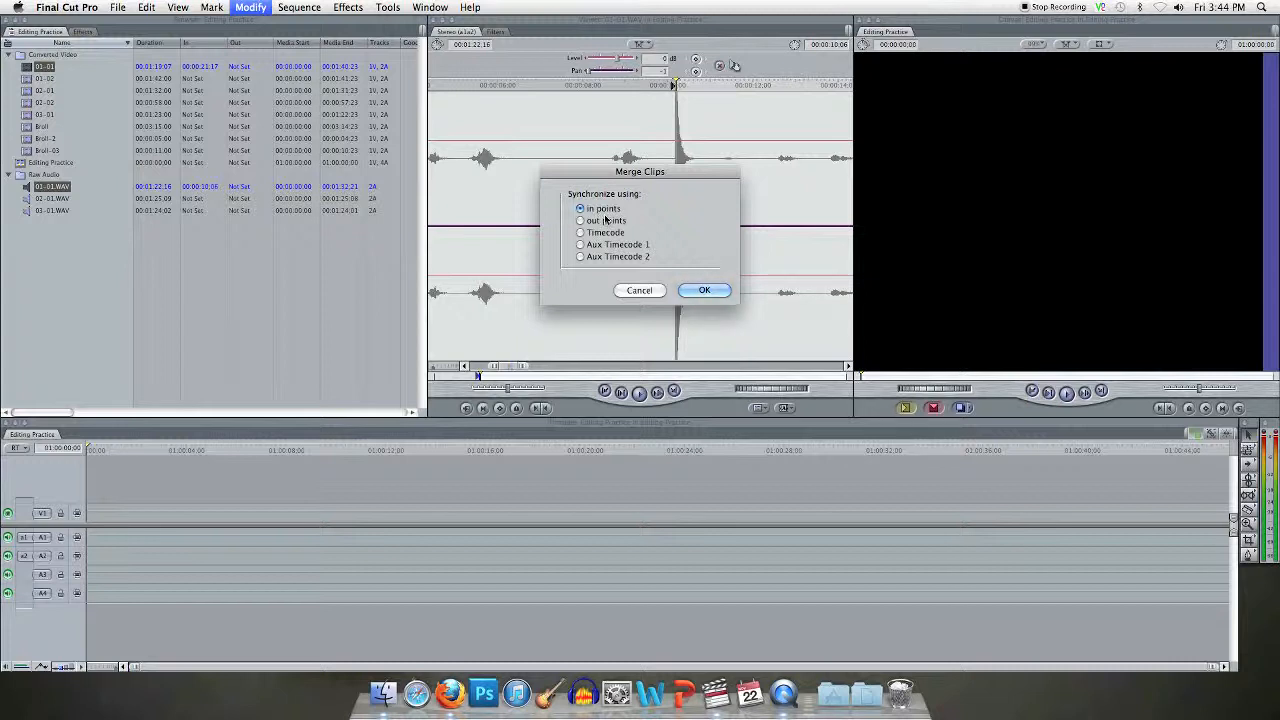
left_click(704, 291)
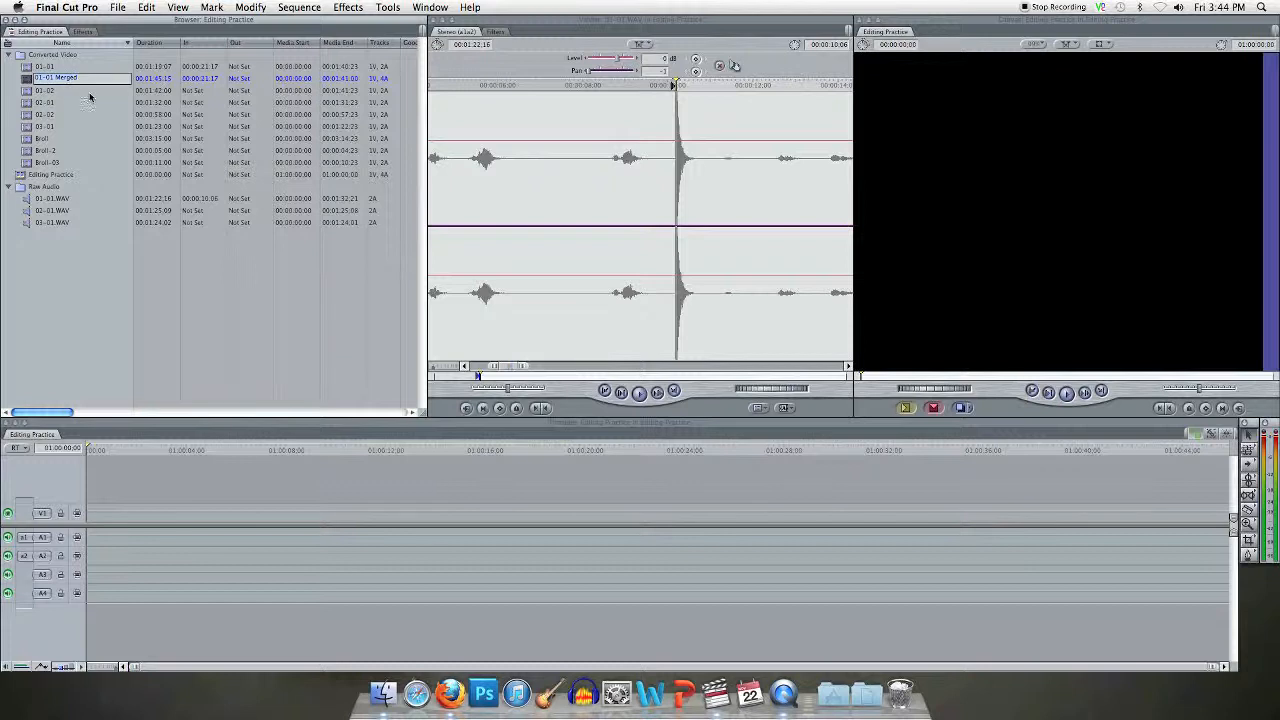
Step: Open the 01-01 Merged clip in the viewer, play it, and check its a1a2 and a3a4 stereo waveforms
double_click(30, 79)
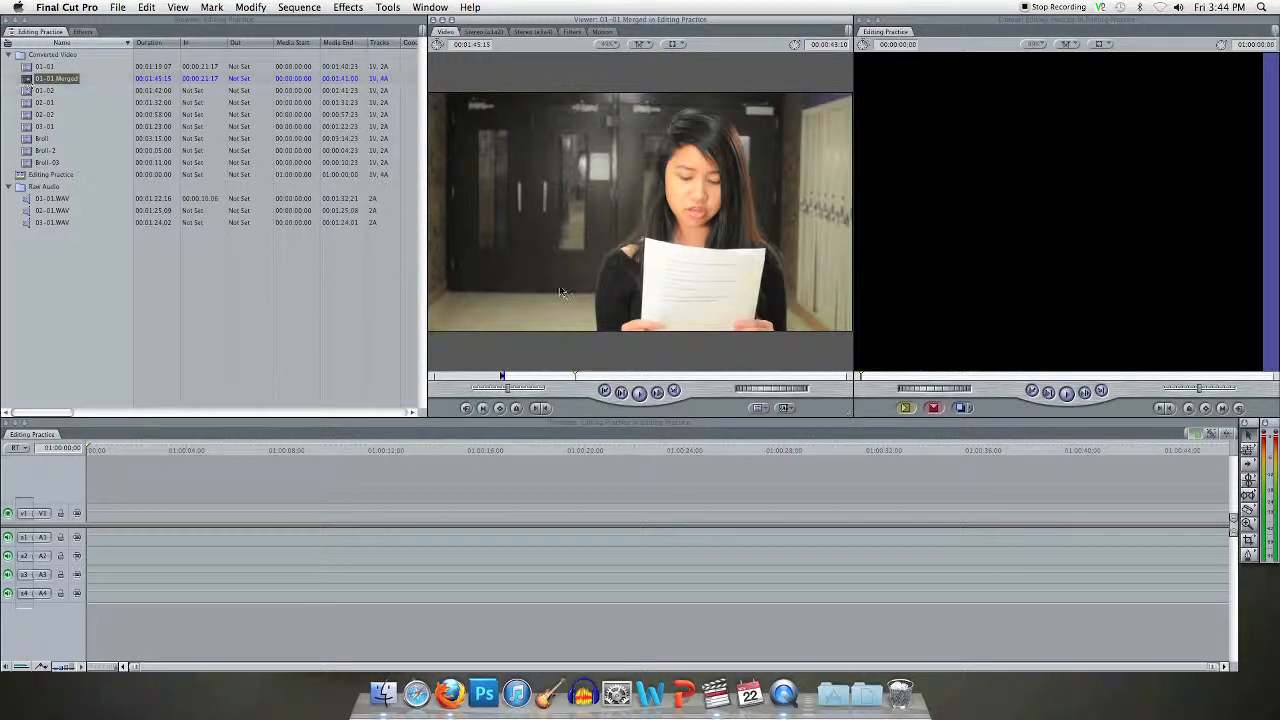
left_click(639, 394)
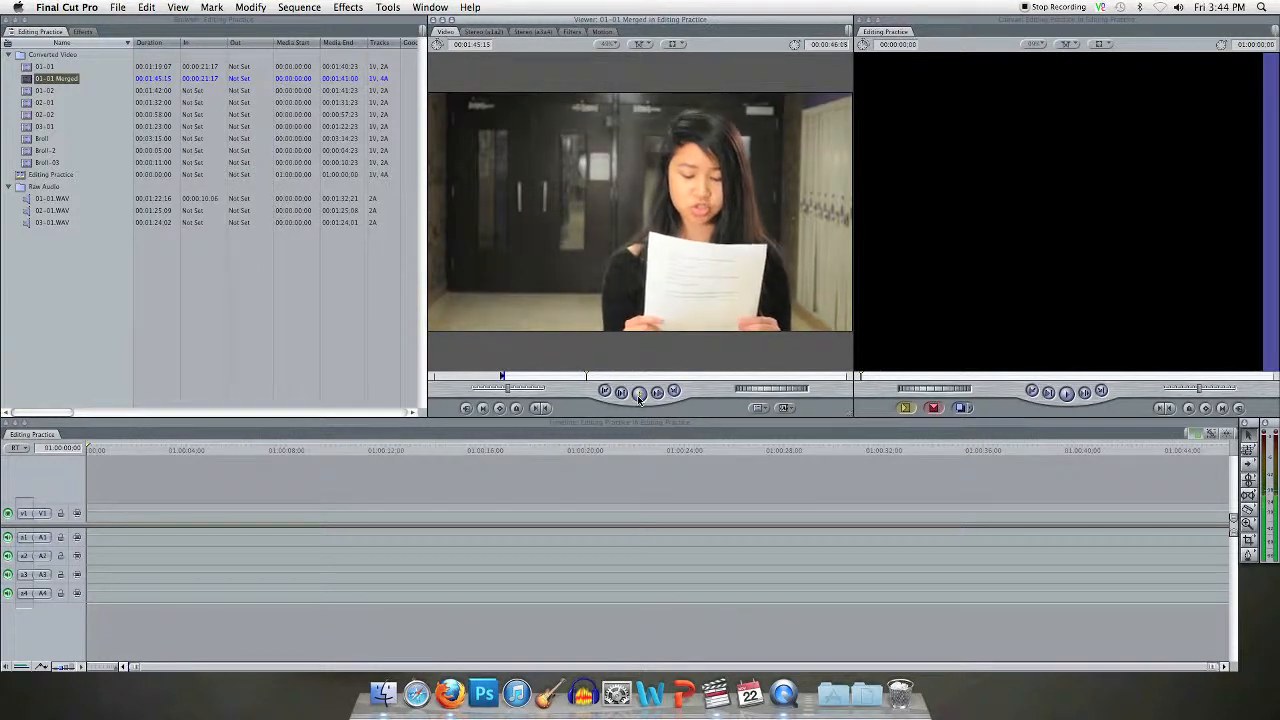
left_click(639, 394)
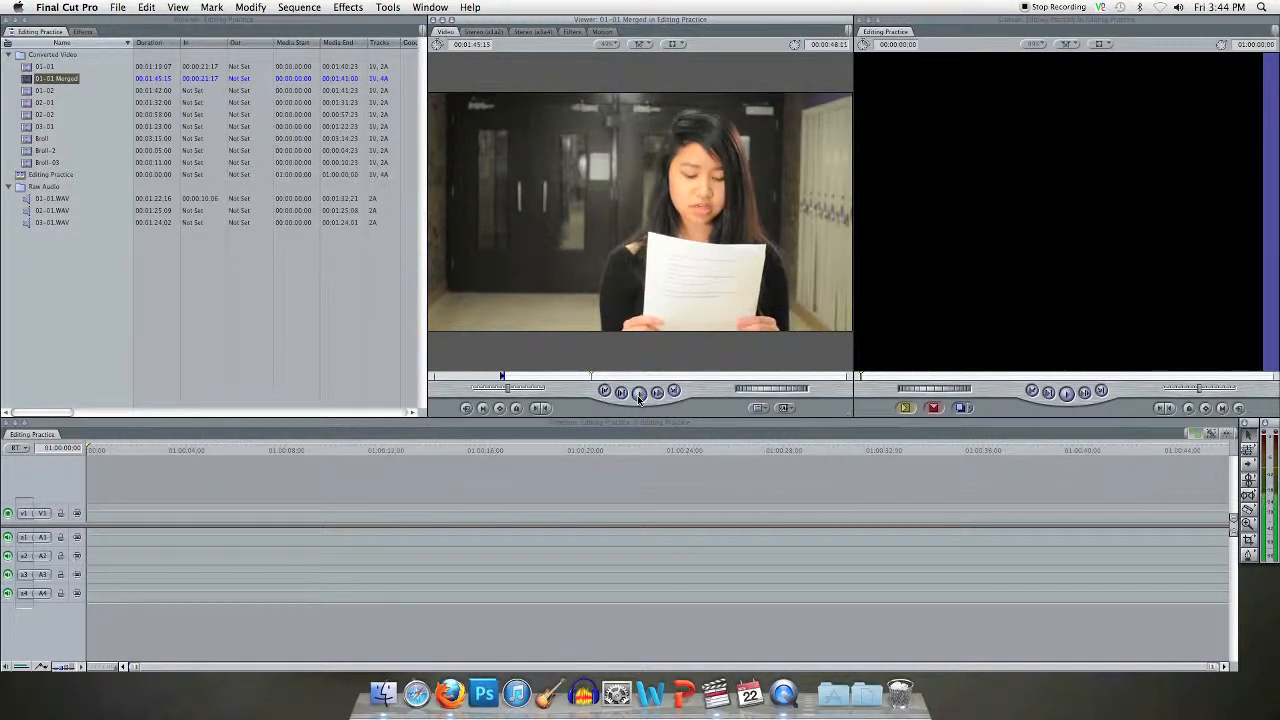
left_click(486, 32)
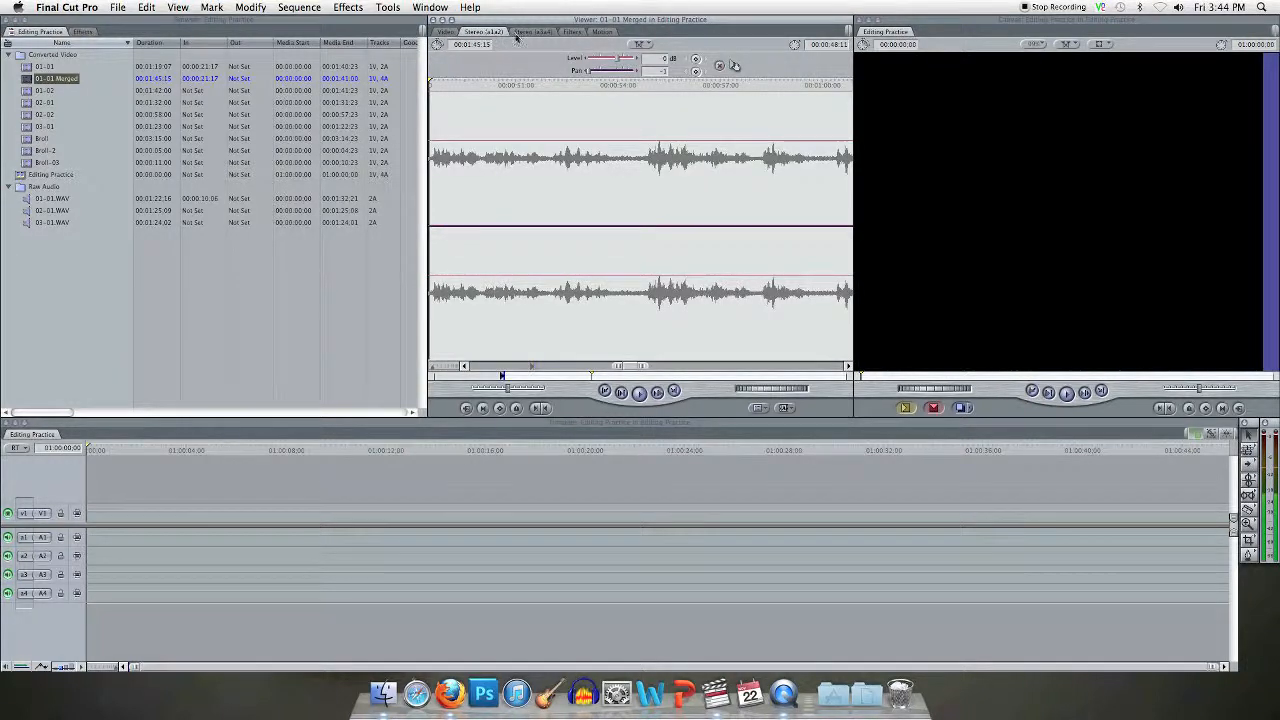
left_click(545, 33)
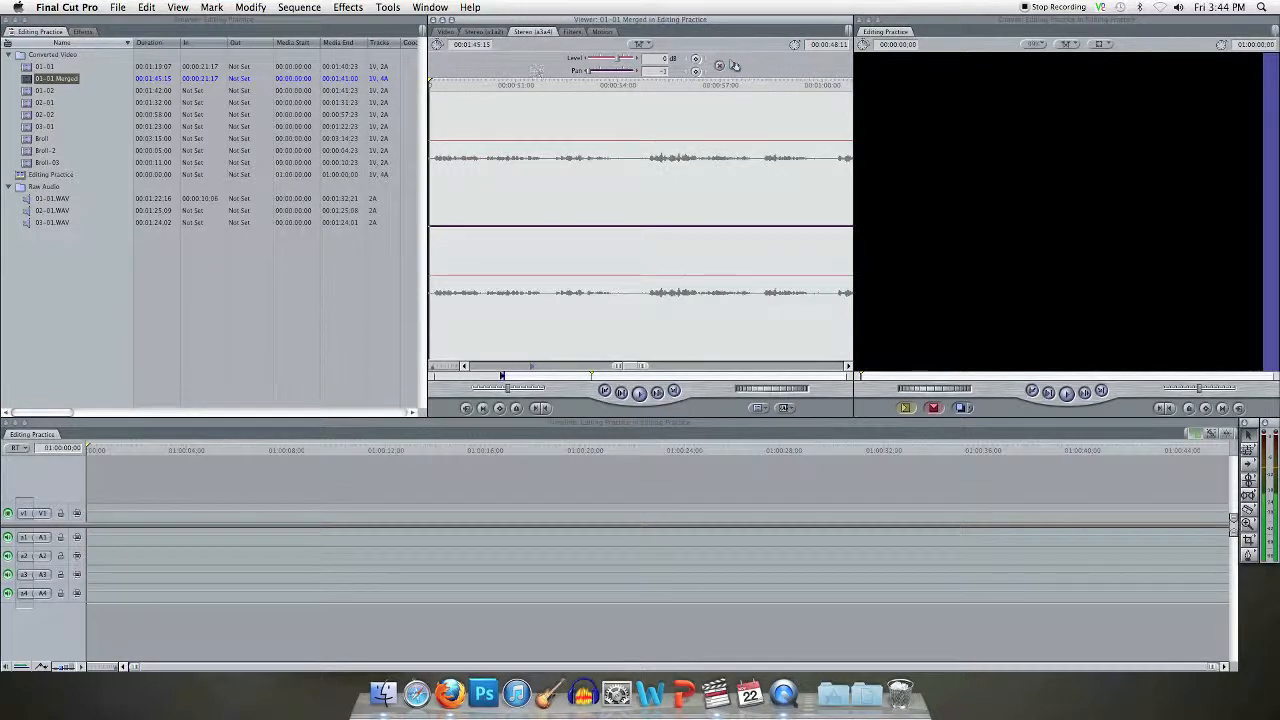
left_click(448, 32)
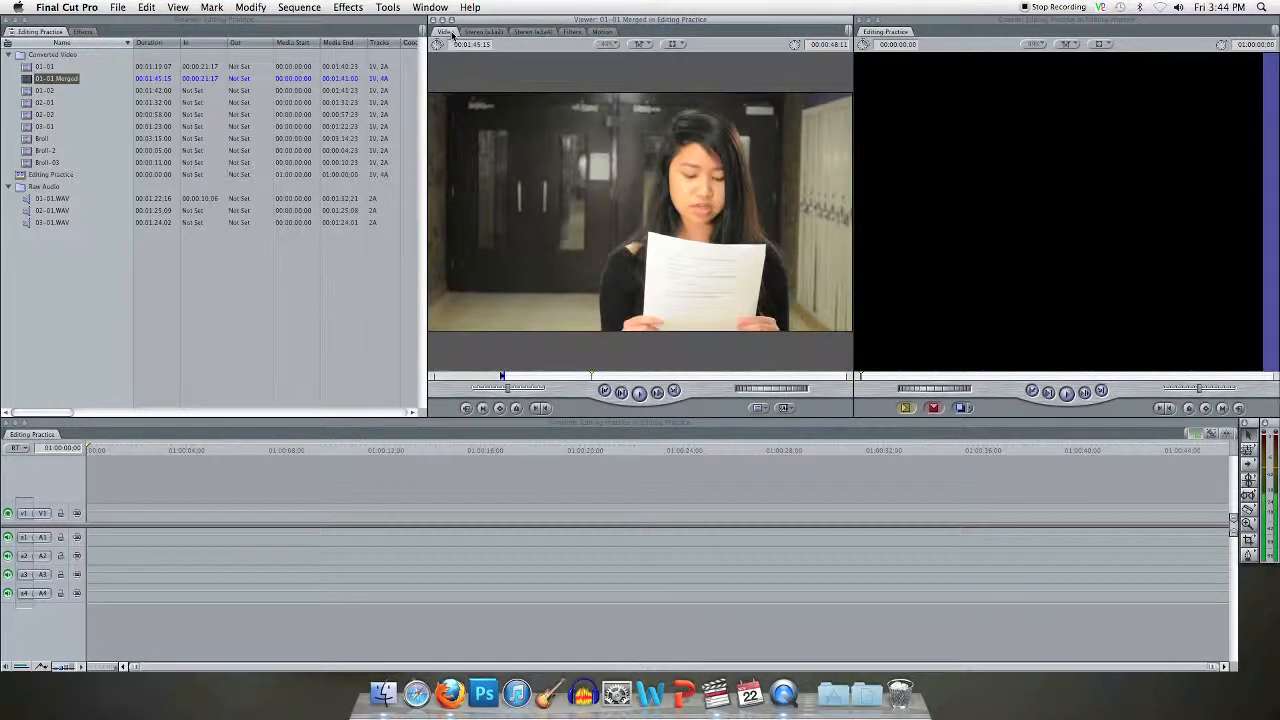
Step: Place the 01-01 Merged clip at the start of the Editing Practice timeline and change the sequence settings to match the clip
left_click(27, 80)
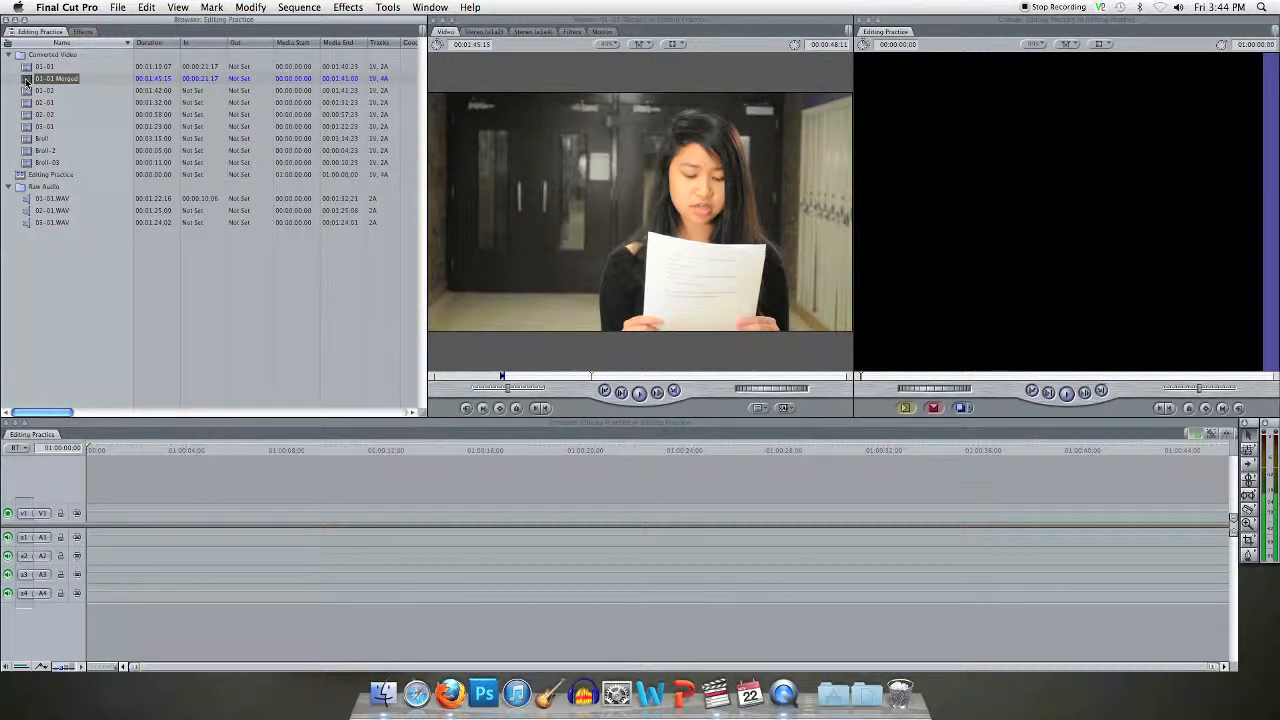
left_click_drag(27, 80, 93, 513)
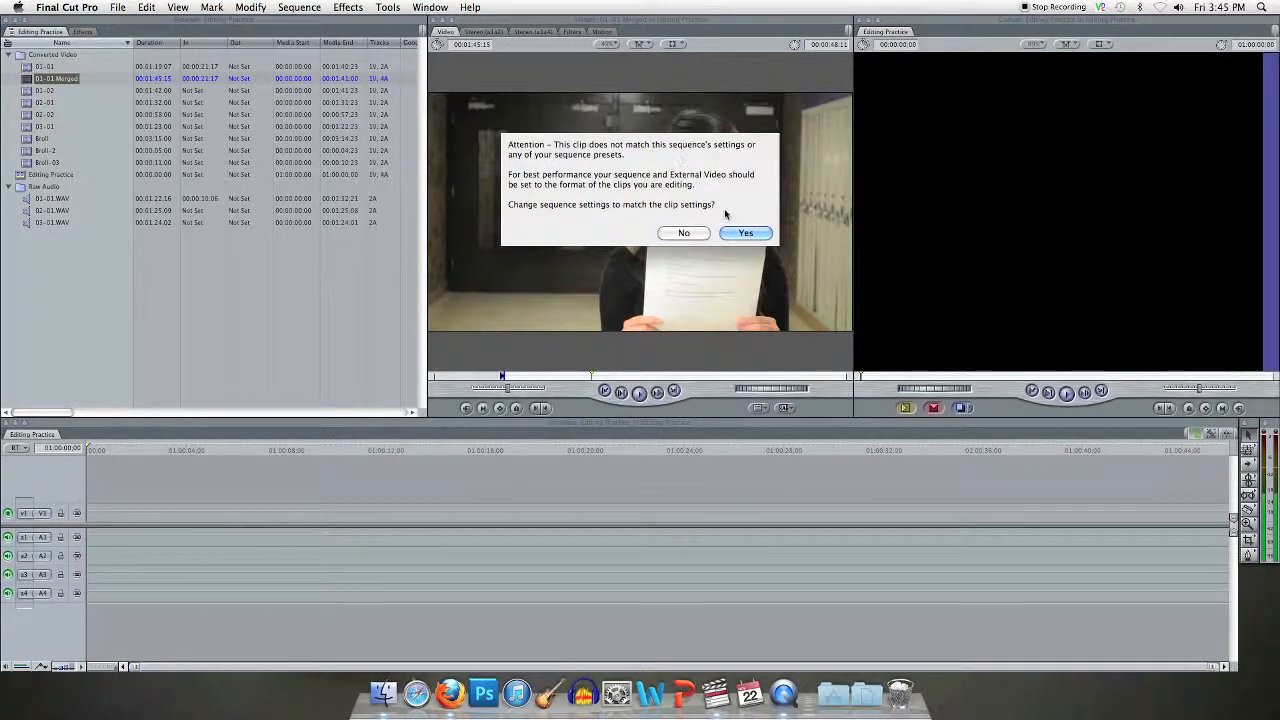
left_click(746, 233)
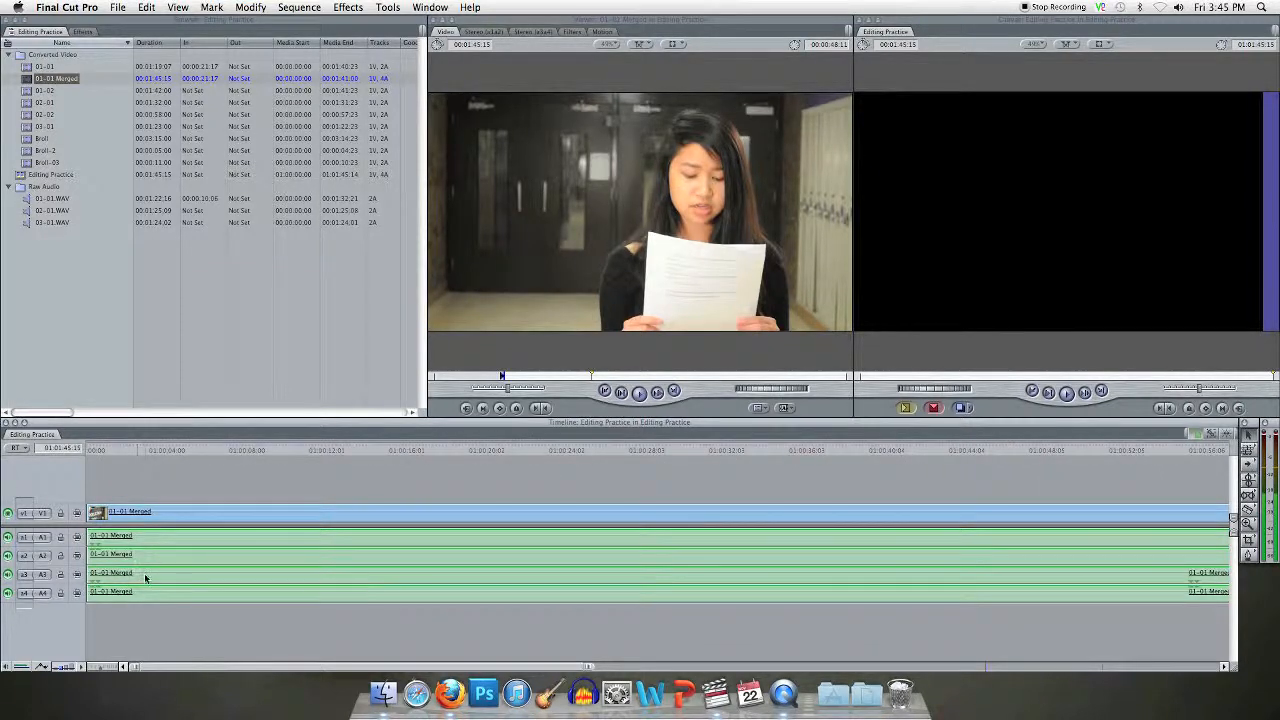
Step: Mute audio tracks A1 and A2 and play the sequence from near its start to hear only A3 and A4
left_click(8, 537)
left_click(8, 556)
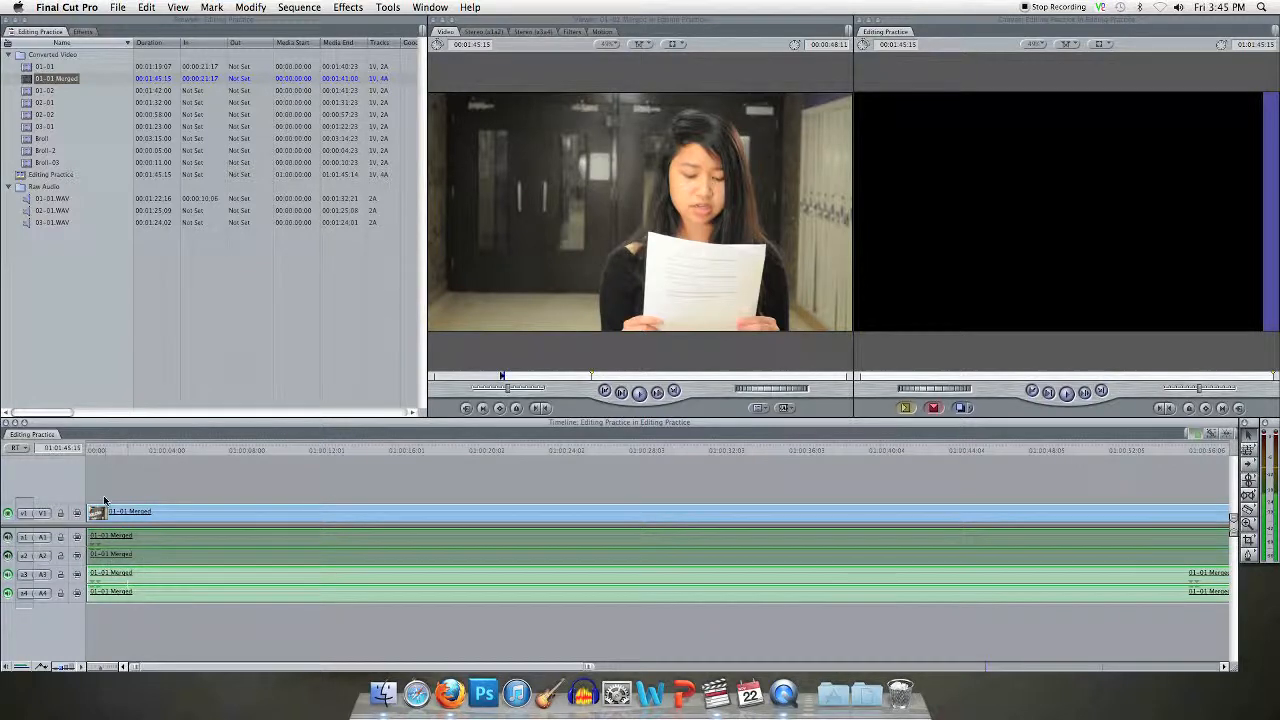
left_click(99, 451)
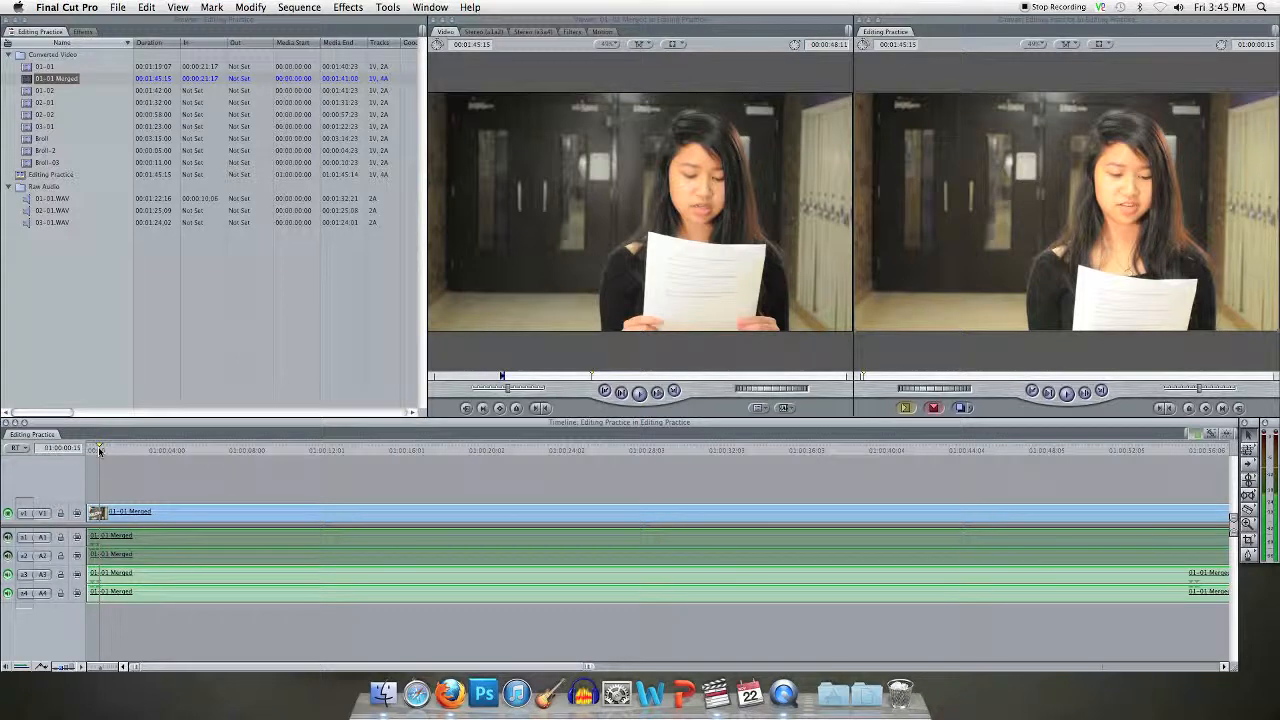
key("space")
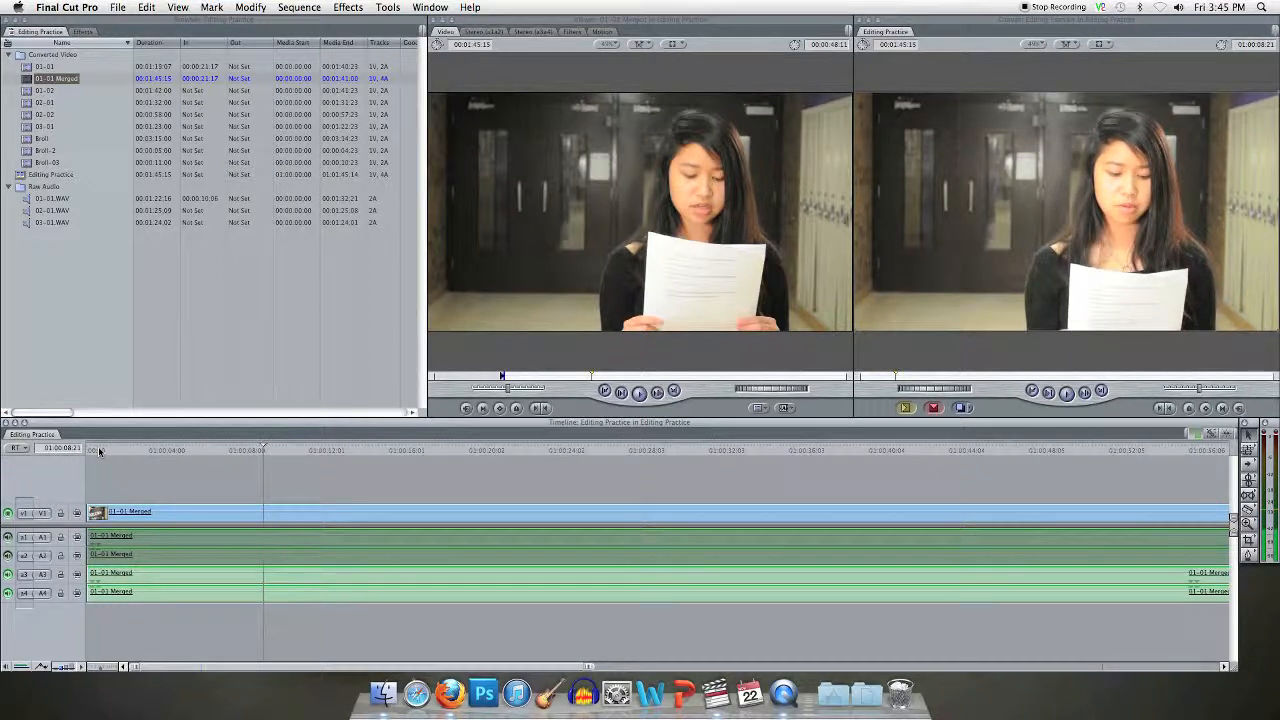
Step: Turn audio tracks A1 and A2 back on and mute A3 and A4 to listen to the other audio source
left_click(8, 537)
left_click(8, 555)
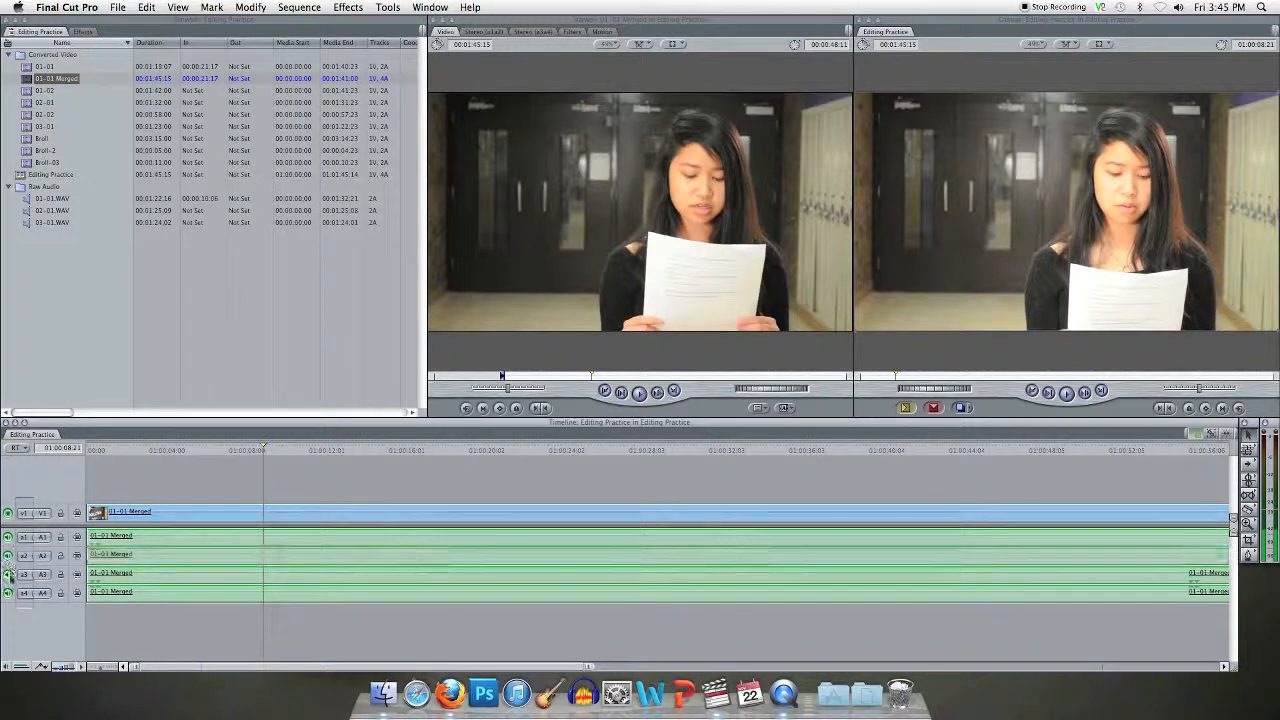
left_click(8, 574)
left_click(8, 593)
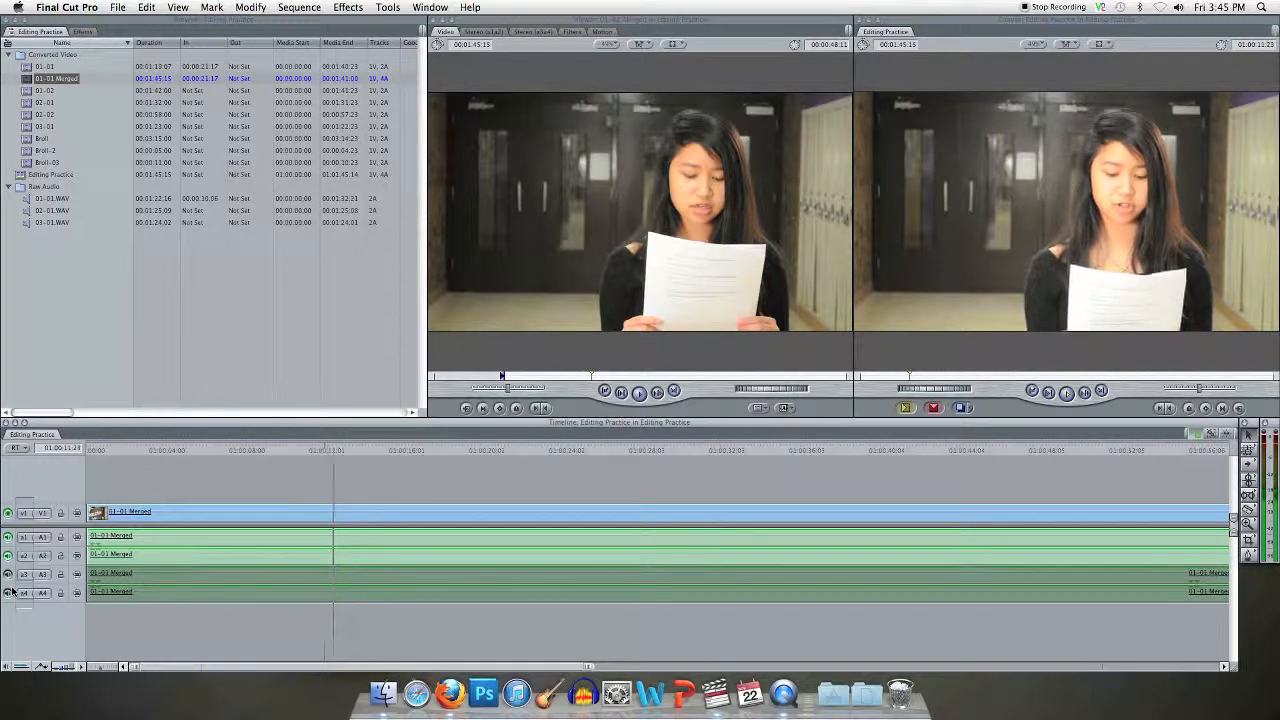
Step: Mute audio tracks A1 and A2 again and turn A3 and A4 back on
left_click(8, 537)
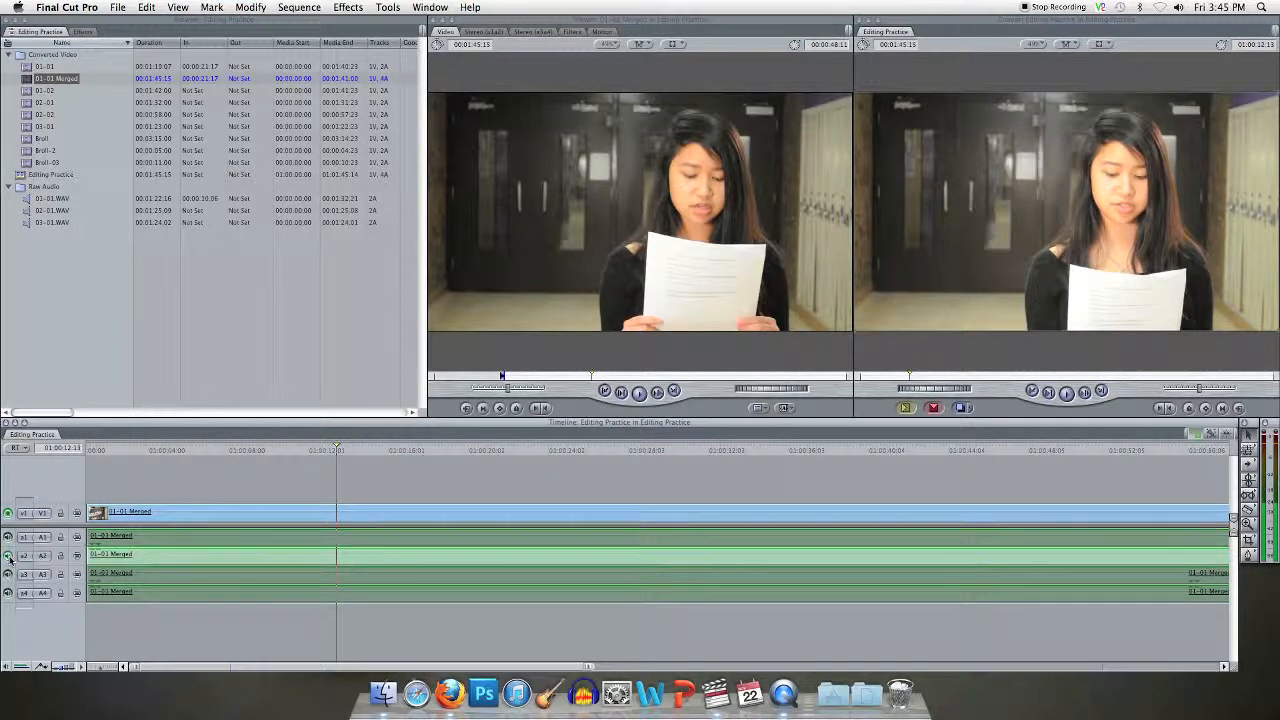
left_click(8, 555)
left_click(8, 574)
left_click(8, 593)
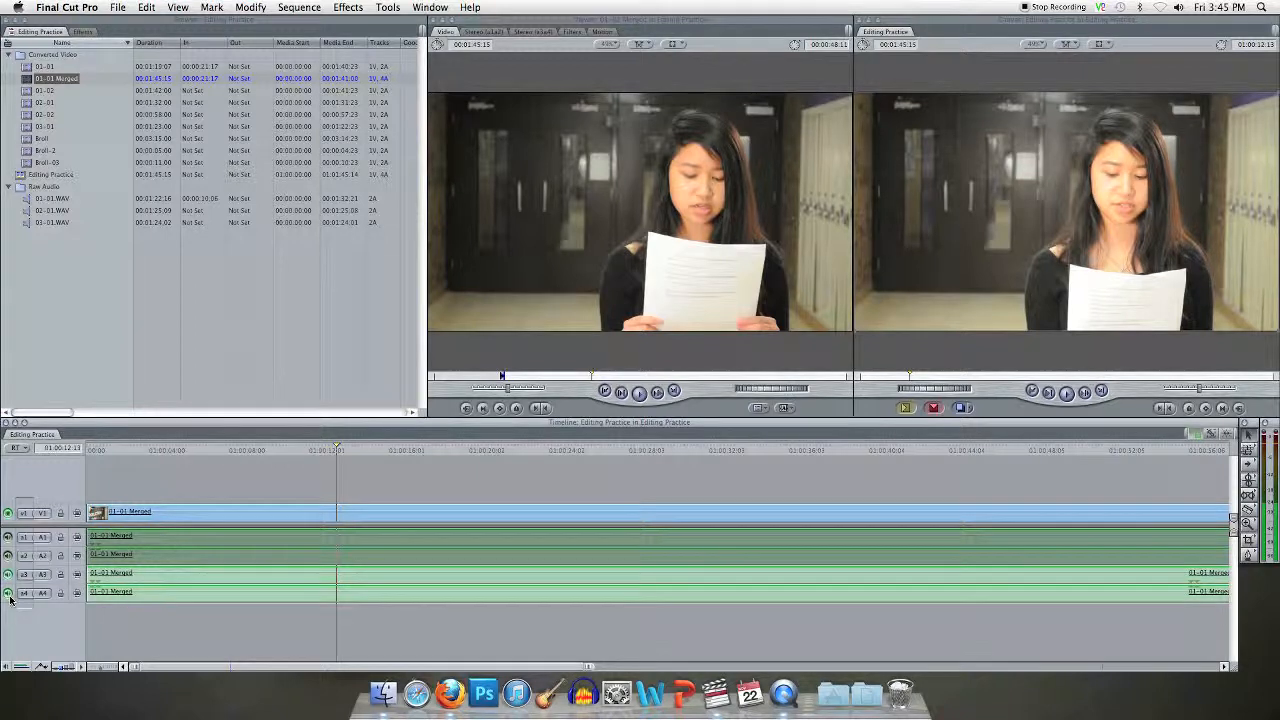